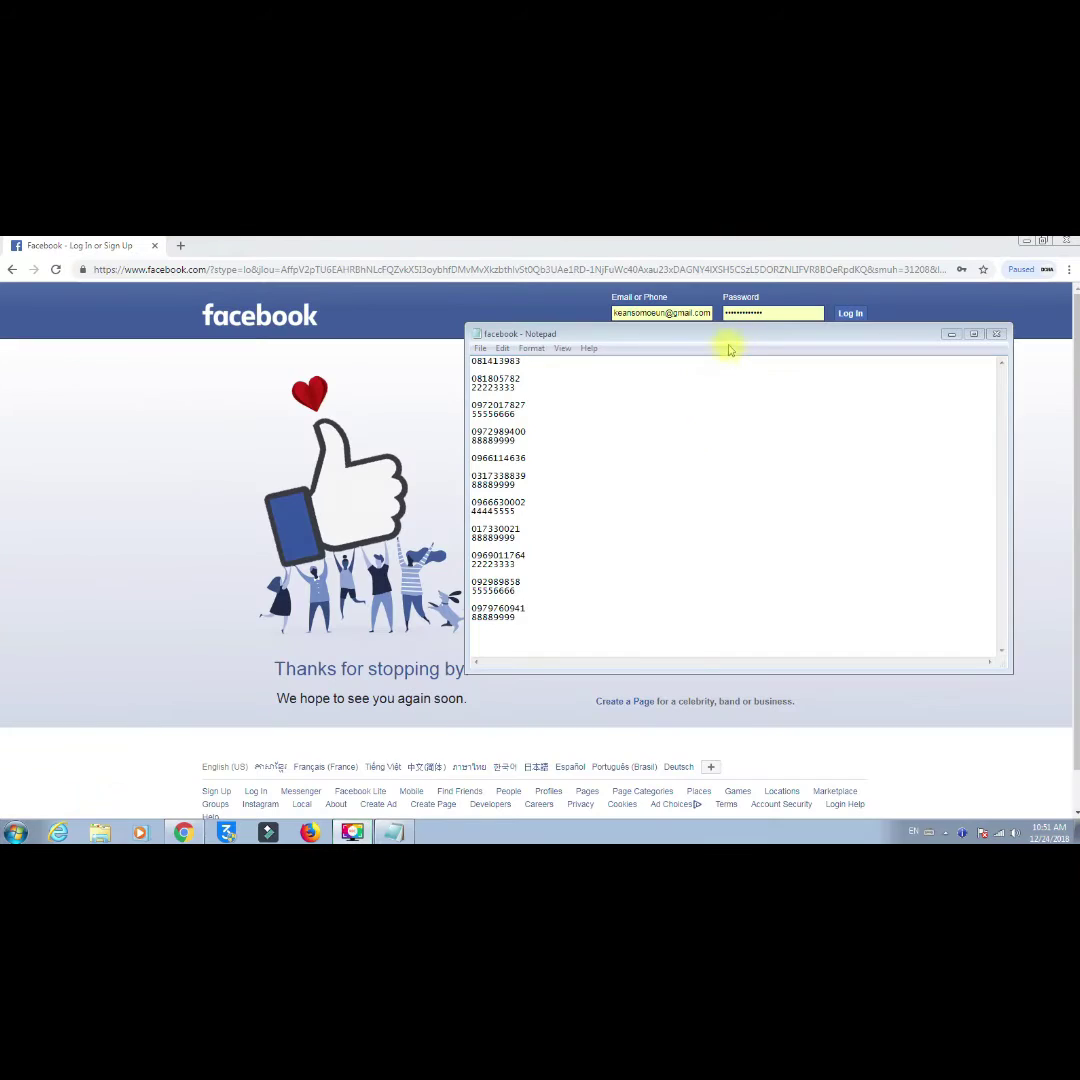
- Replace the login email with the saved phone number in the Email or Phone field
left_click_drag(728, 350, 617, 410)
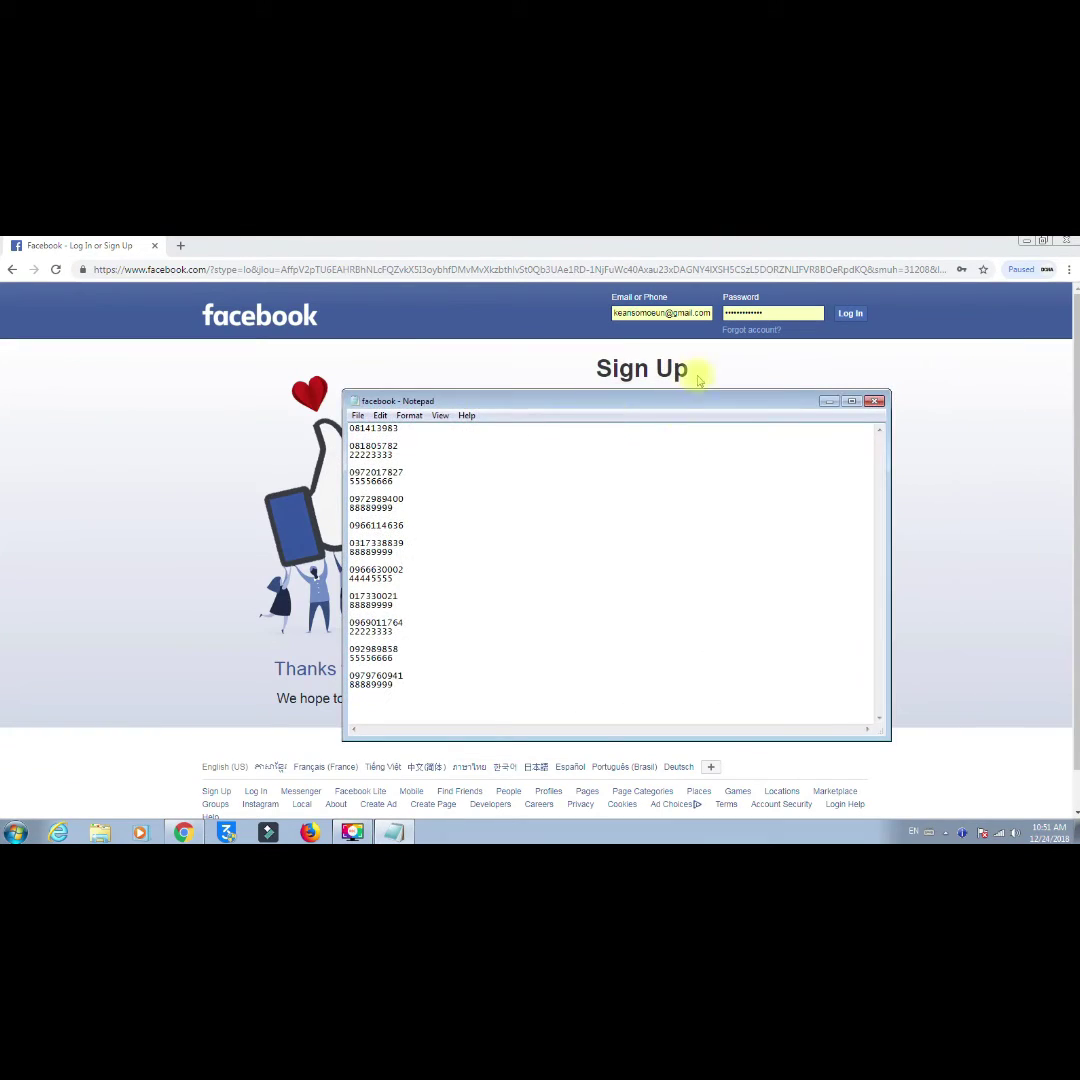
left_click(704, 312)
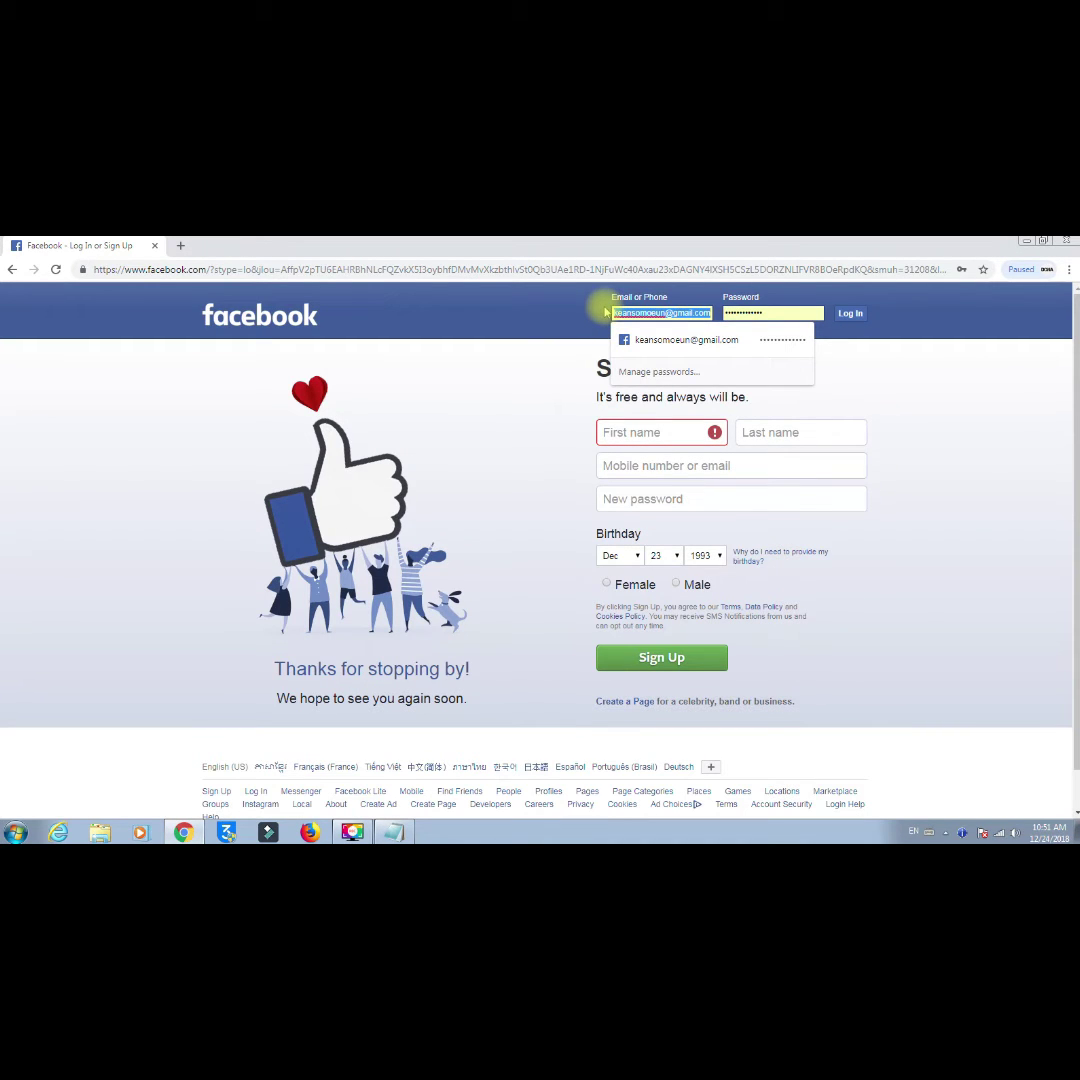
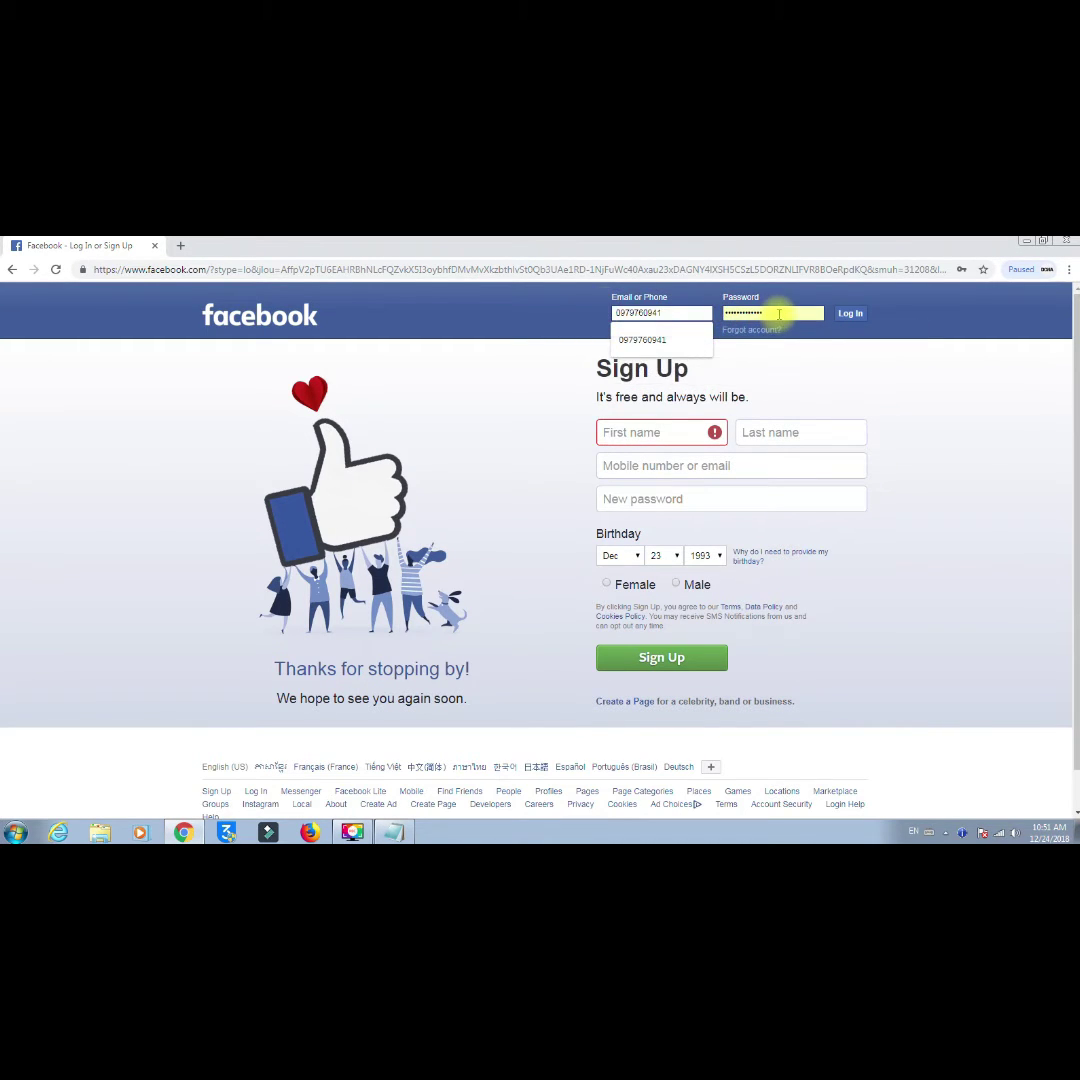
key("Tab")
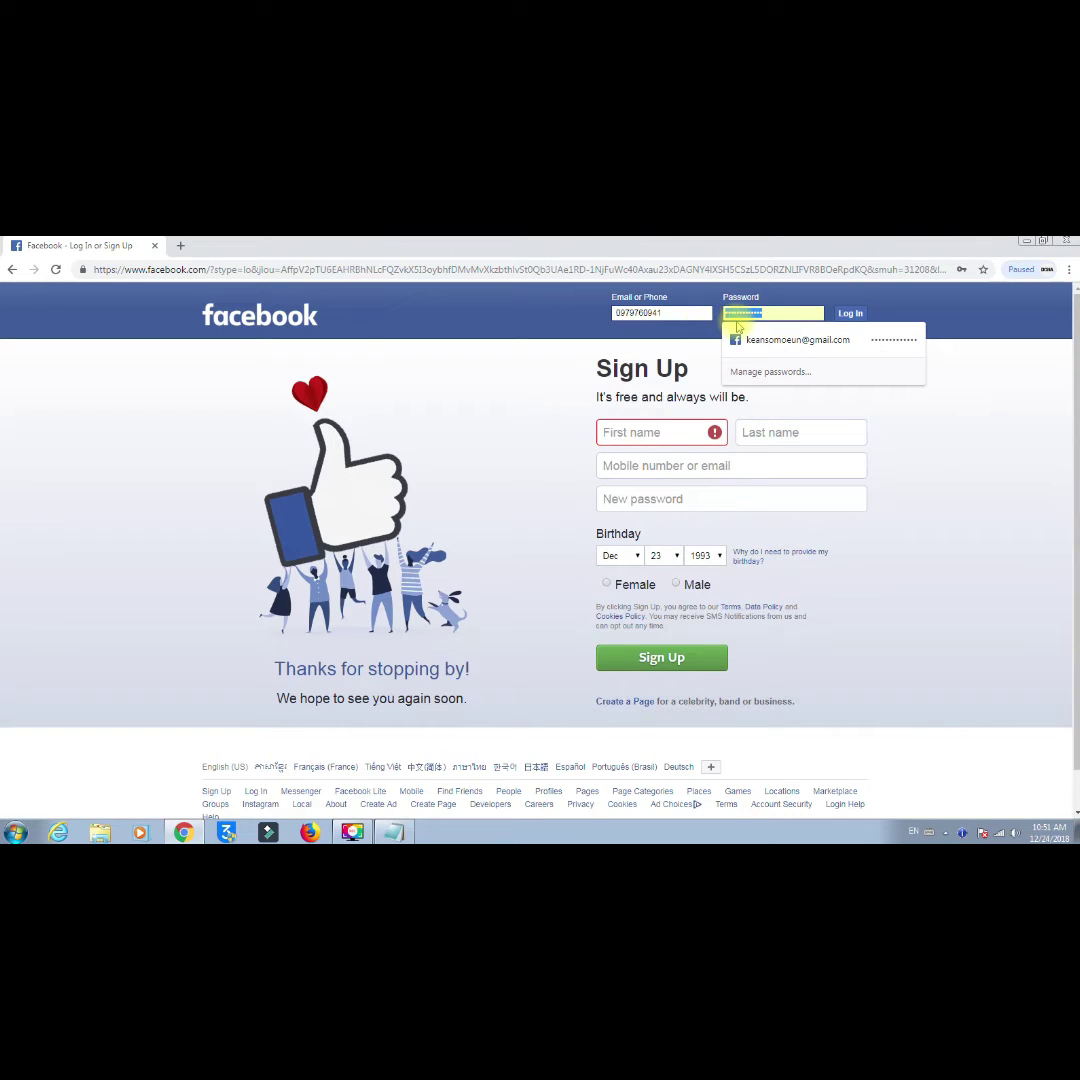
- Paste the password copied from the Notepad notes into Password and log in
left_click(393, 832)
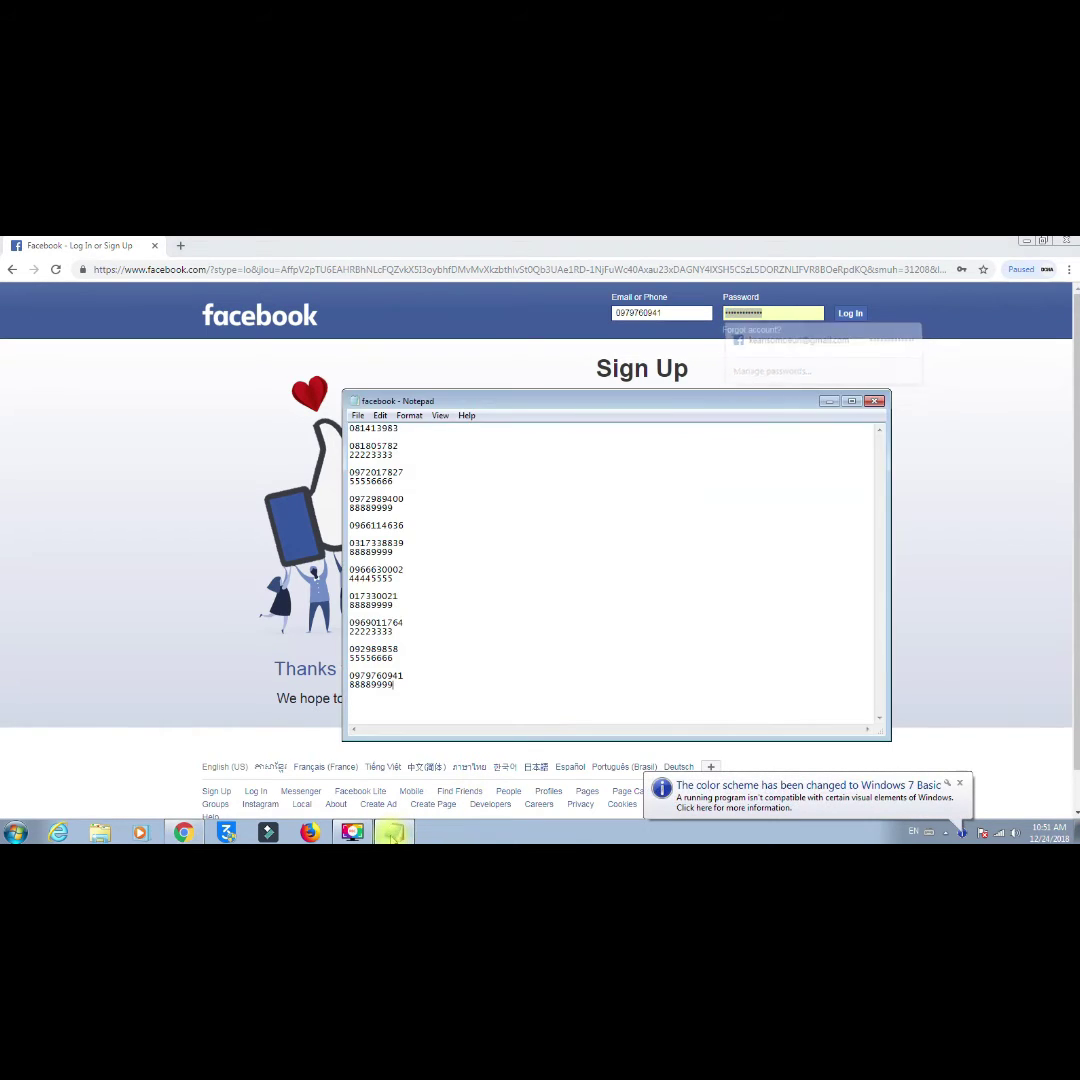
double_click(399, 686)
right_click(390, 686)
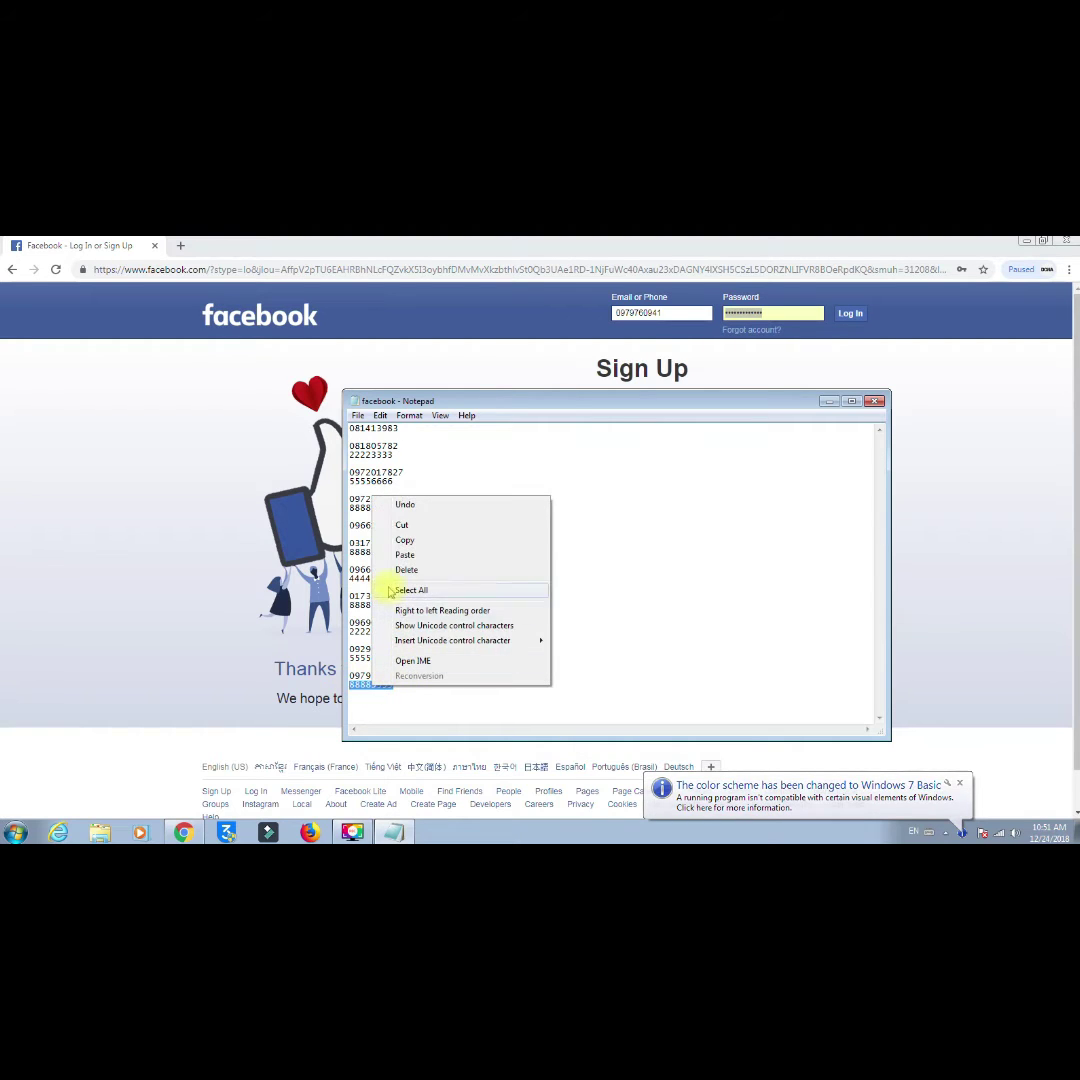
left_click(404, 540)
double_click(778, 313)
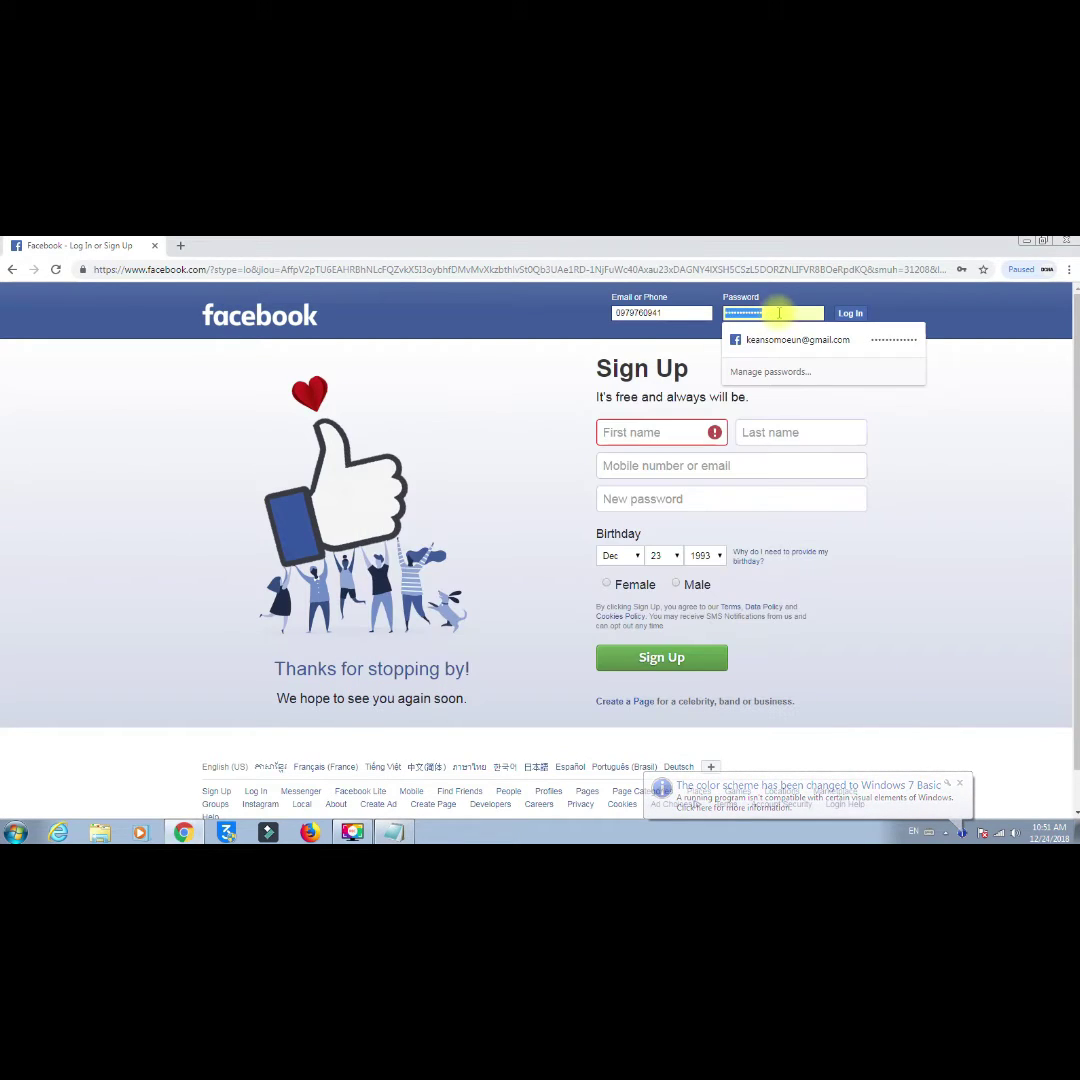
key("ctrl+v")
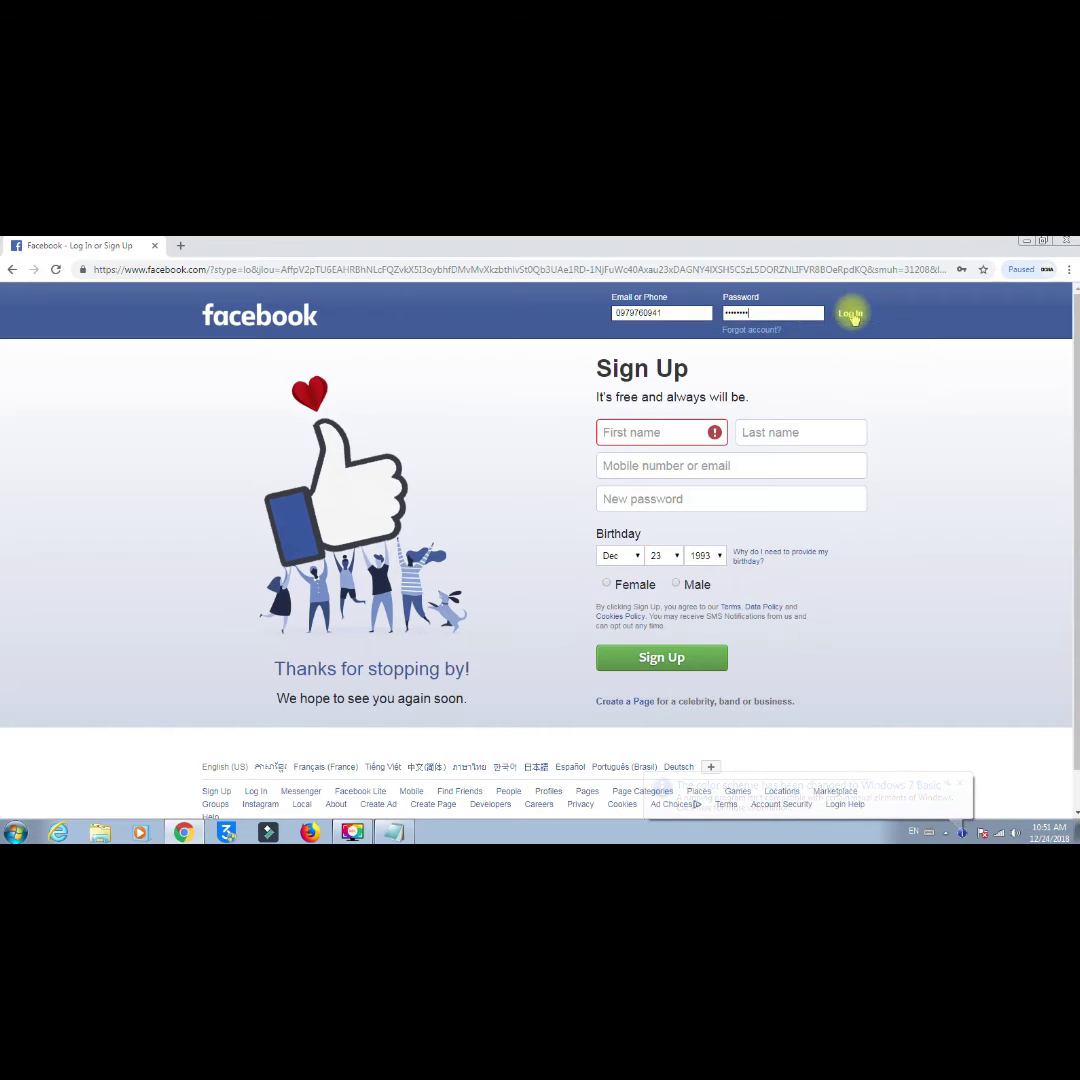
left_click(850, 313)
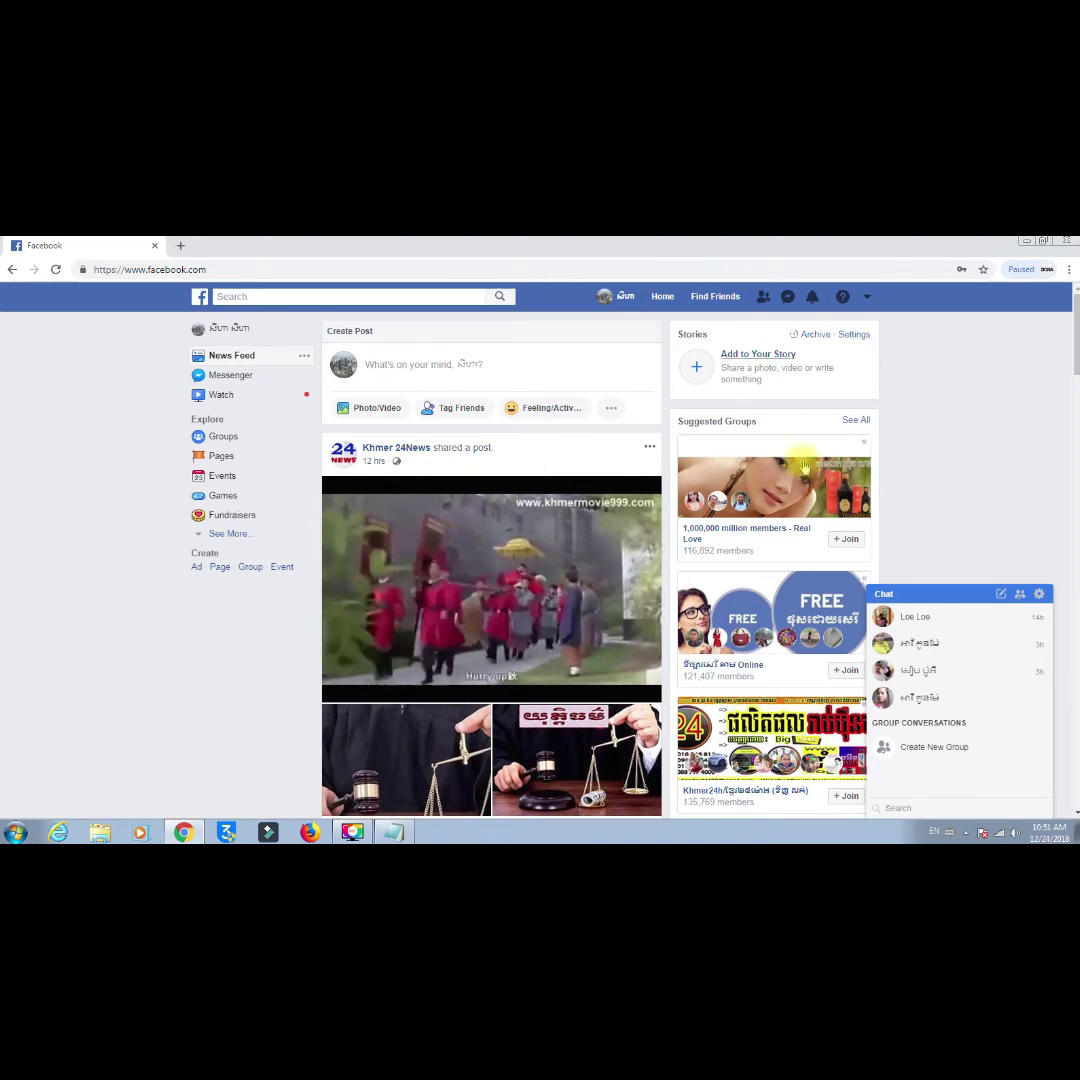
- Go from the account menu to Settings and open the Name row for editing
left_click(867, 297)
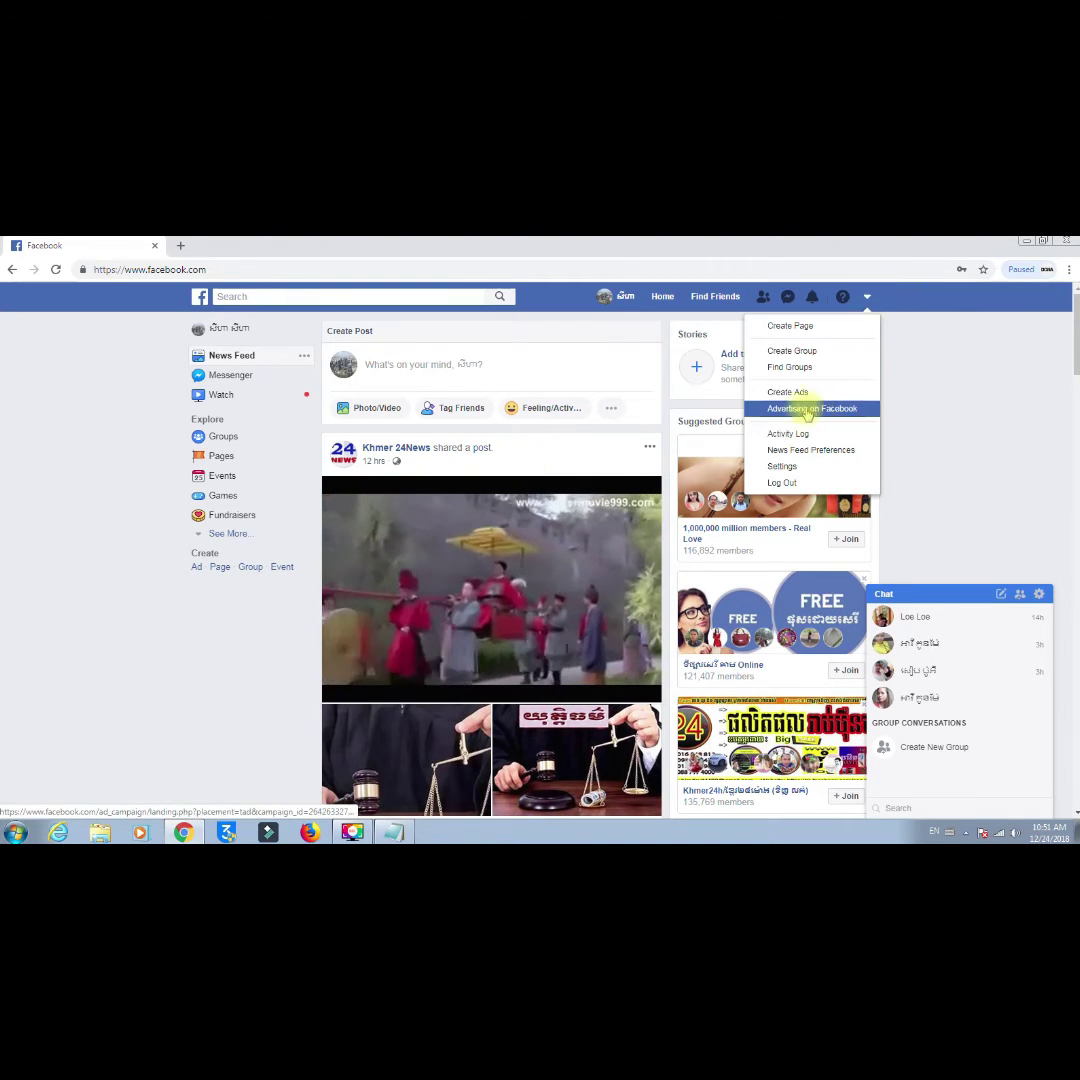
left_click(782, 467)
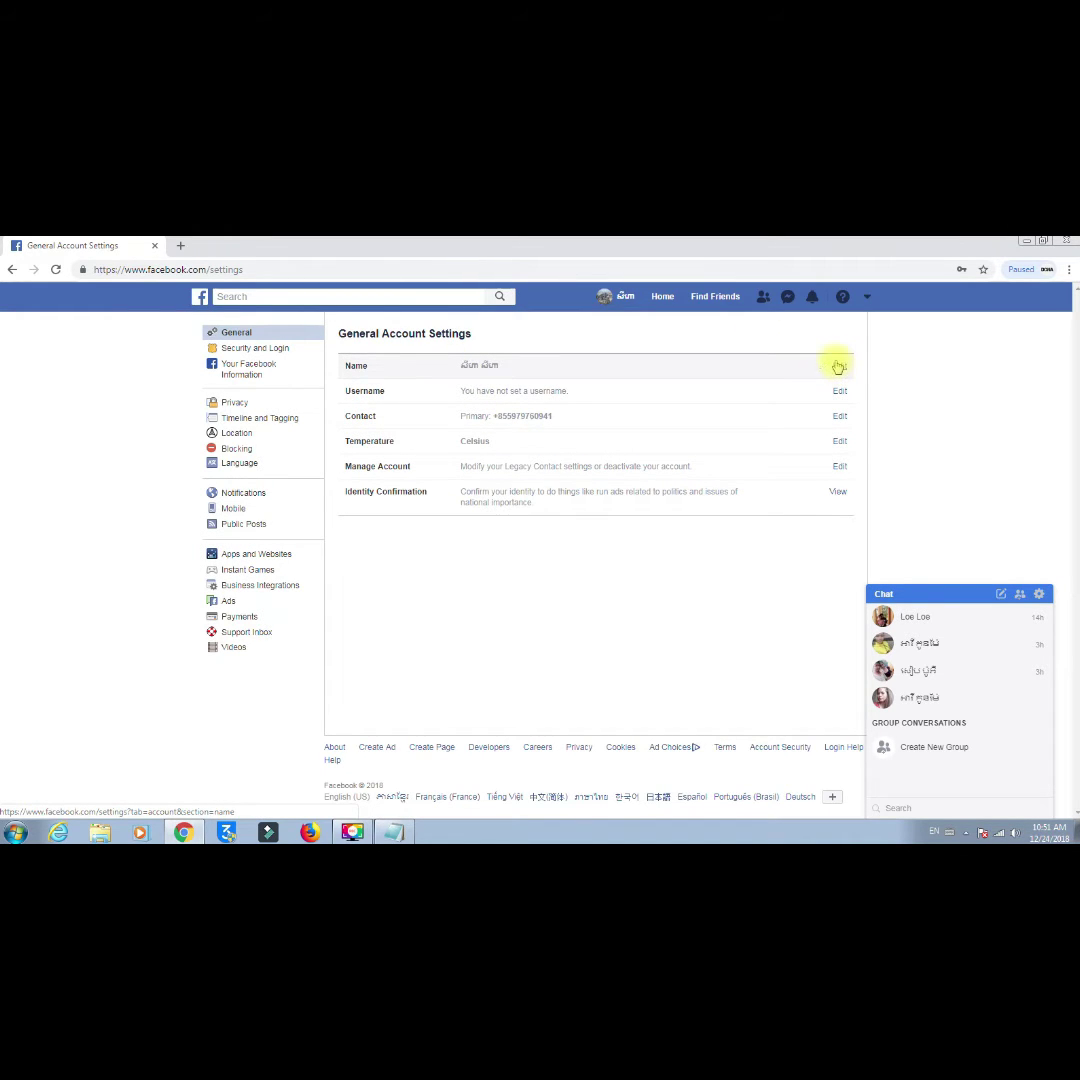
left_click(838, 367)
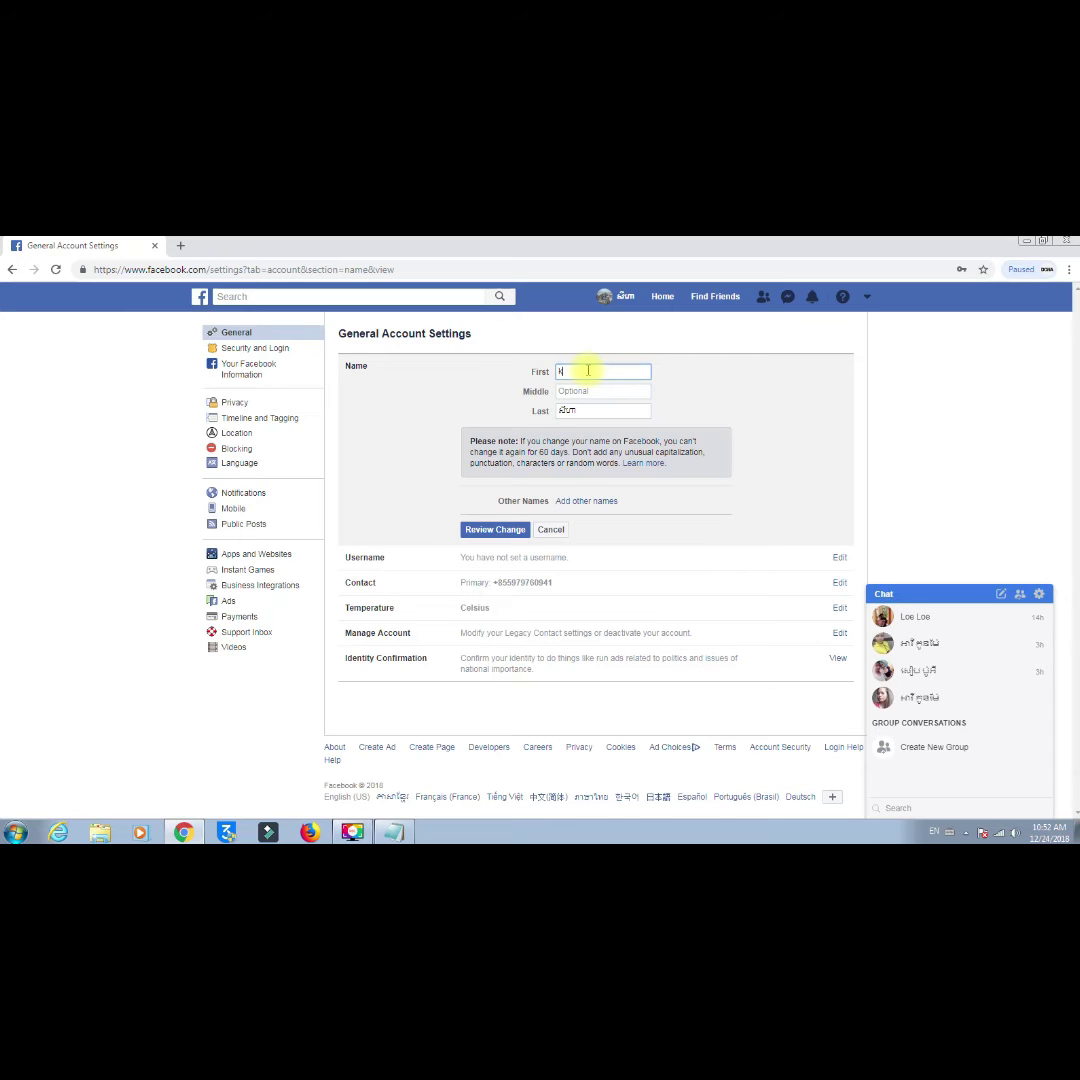
- Type the new first and last names with the Khmer keyboard, then preview the name change
key("alt+shift")
left_click(585, 406)
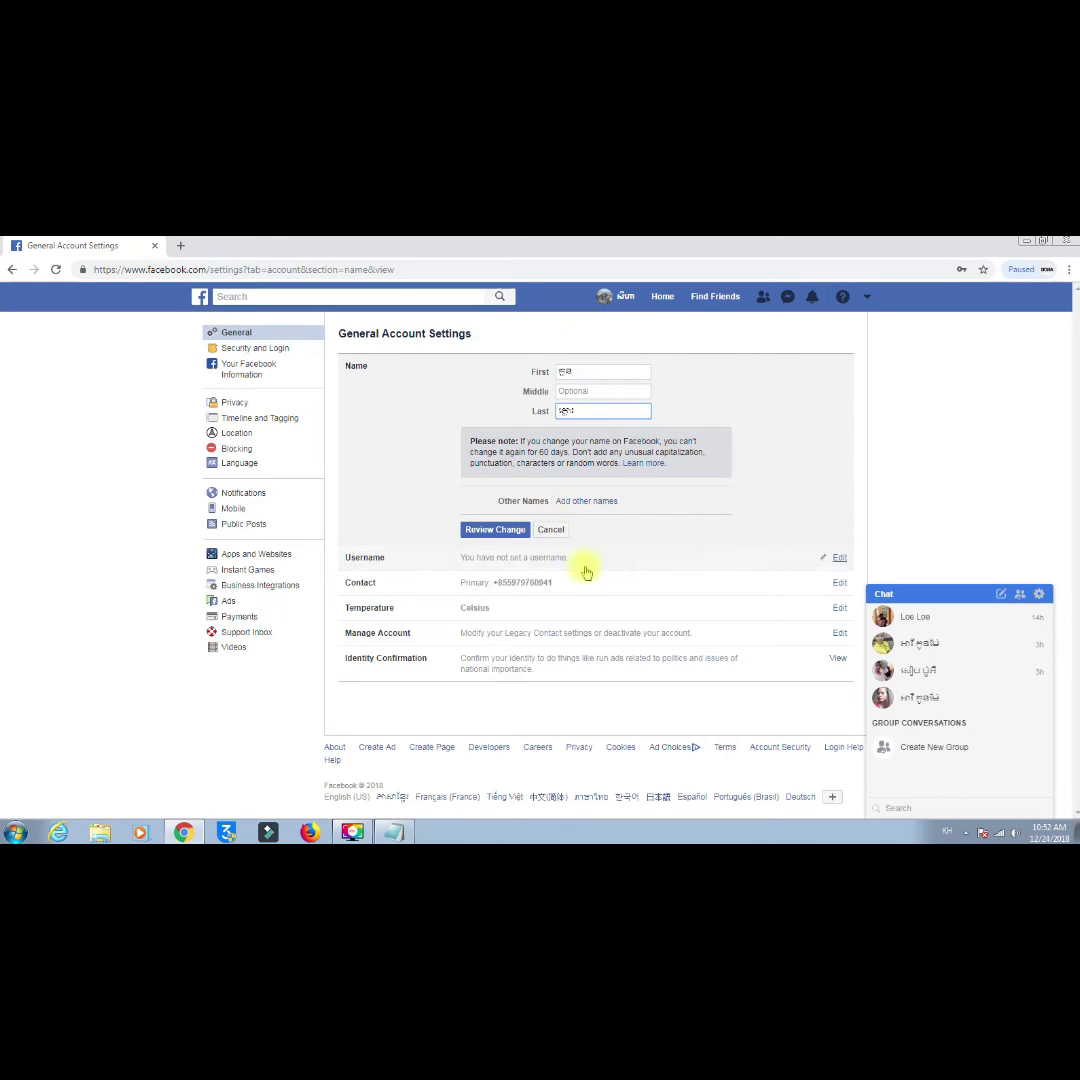
left_click(505, 531)
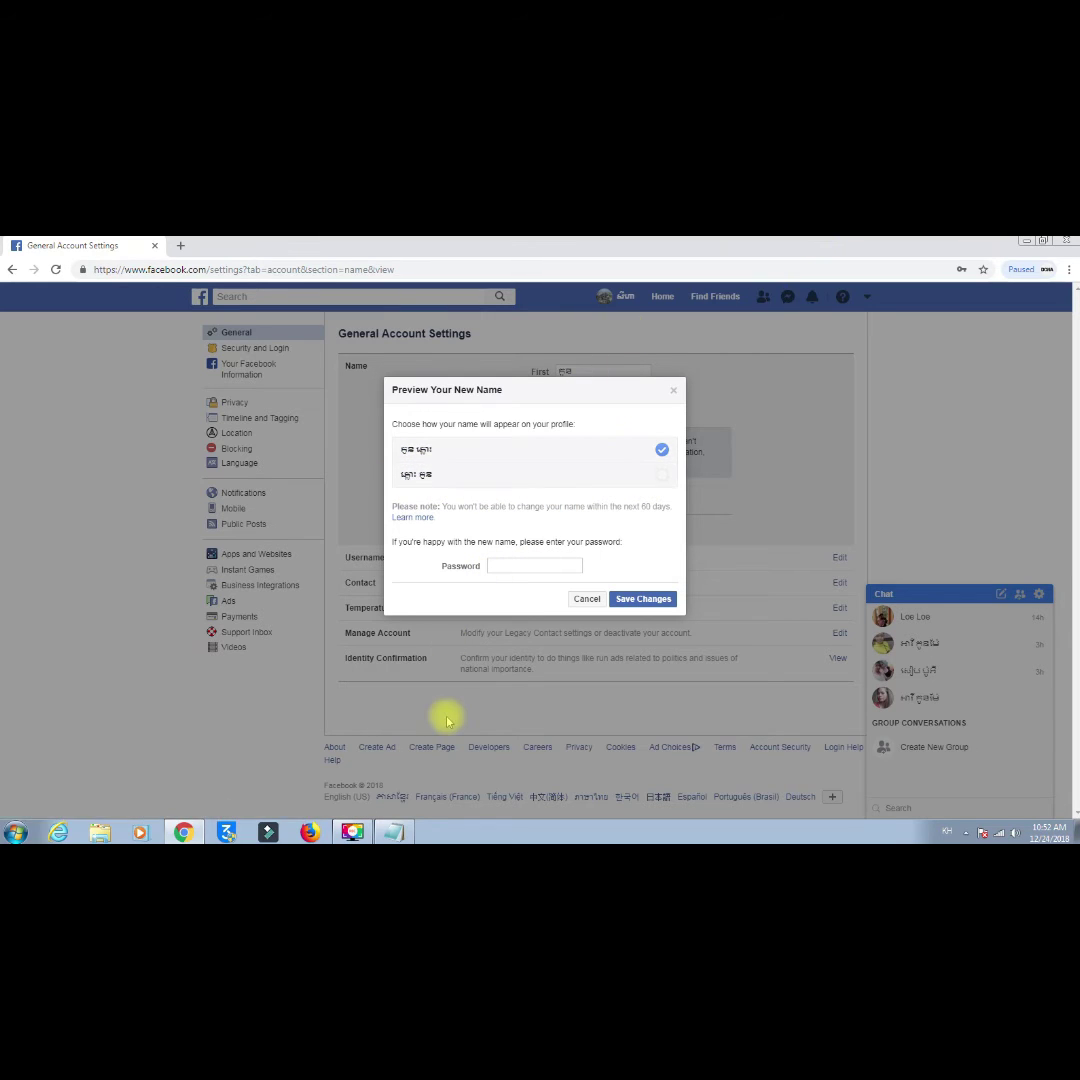
- Copy the account password from the Notepad notes and return to the name edit form
left_click(181, 246)
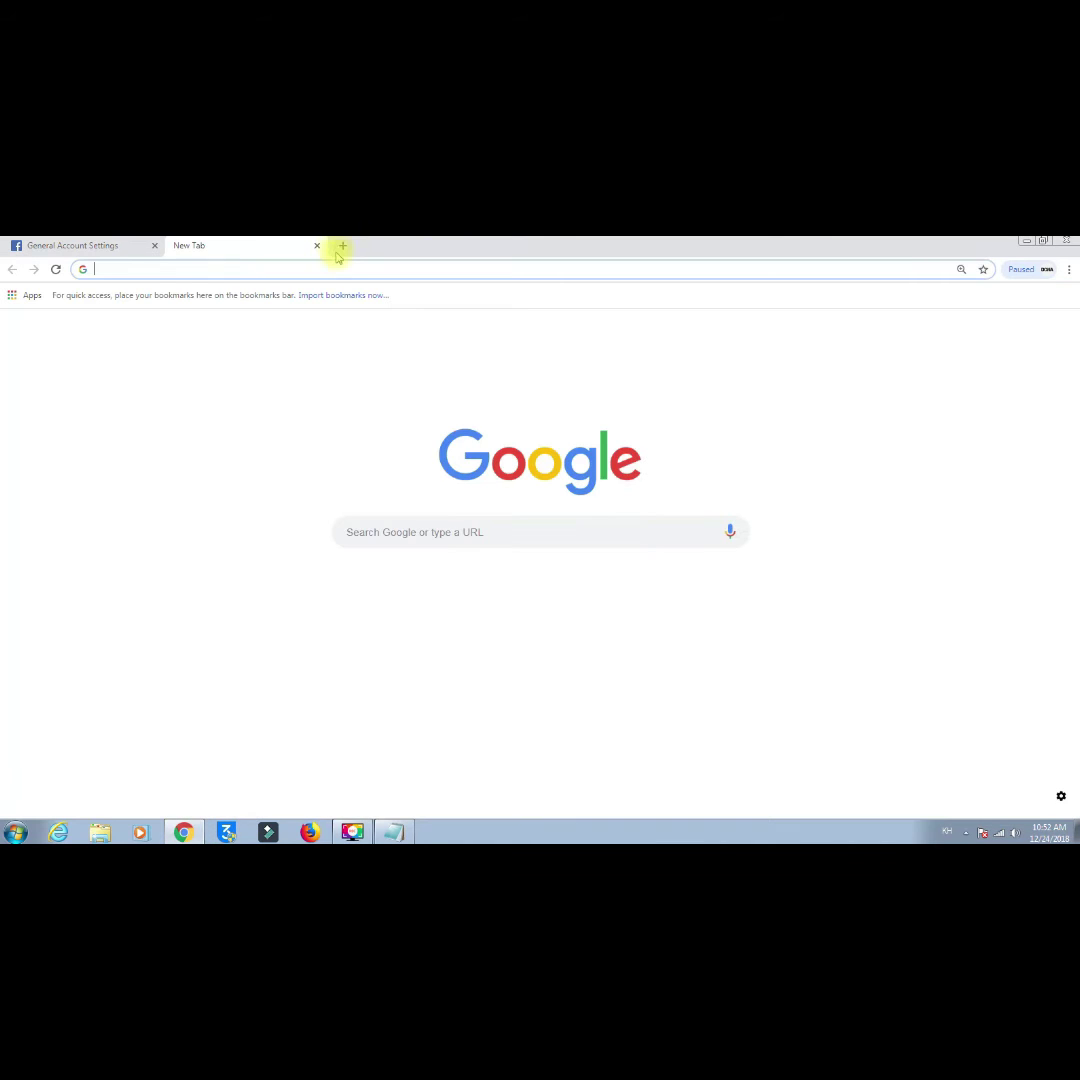
left_click(317, 245)
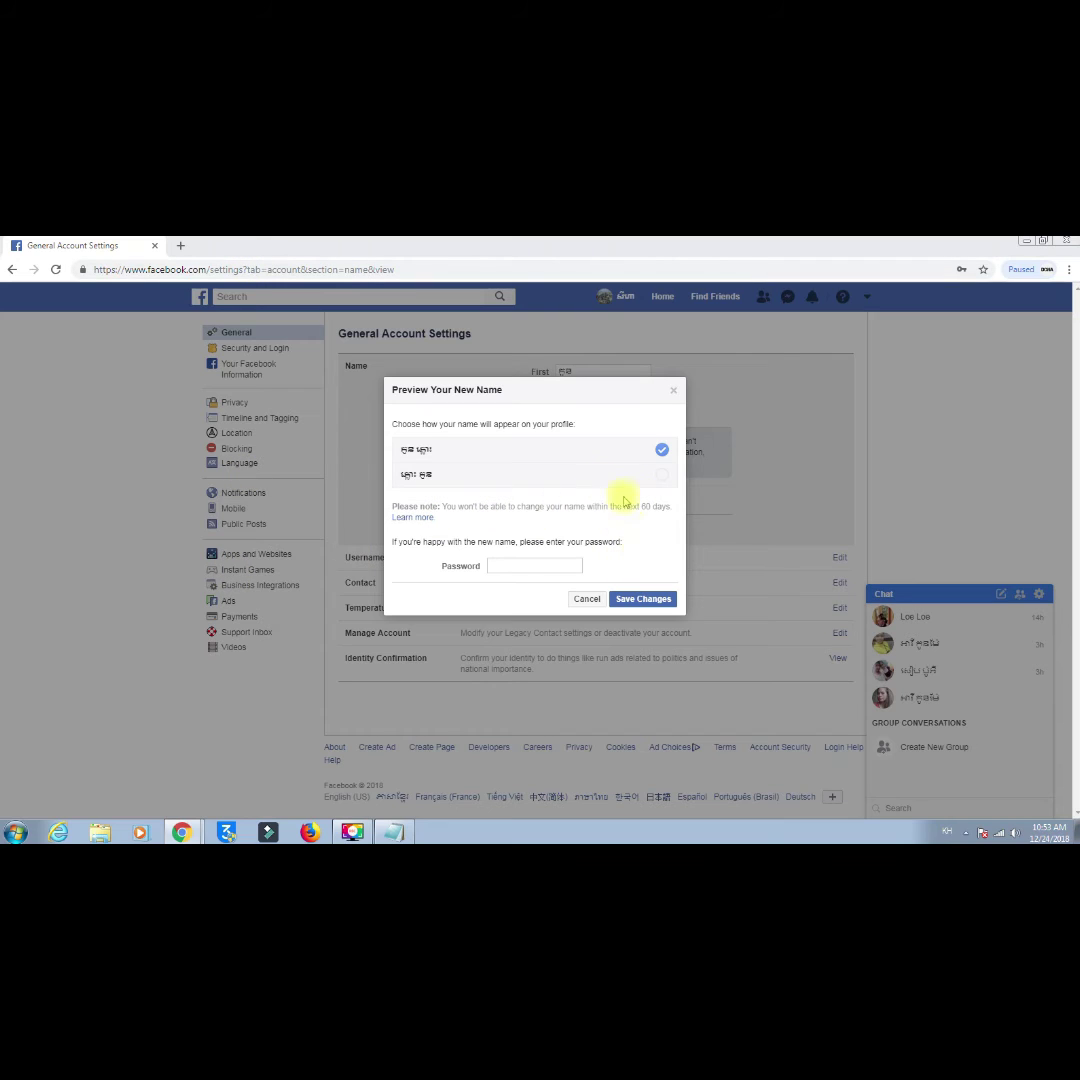
left_click(500, 569)
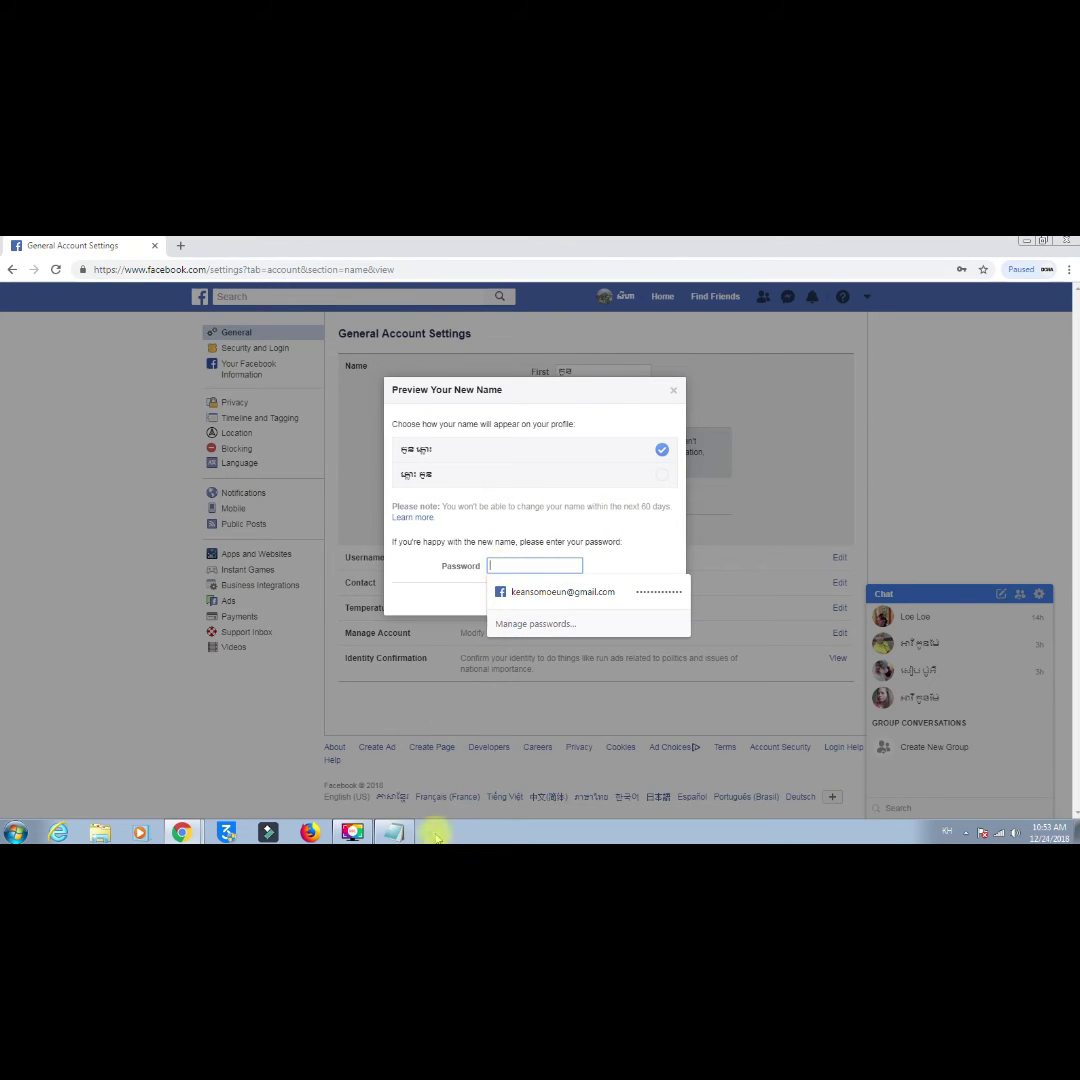
left_click(393, 832)
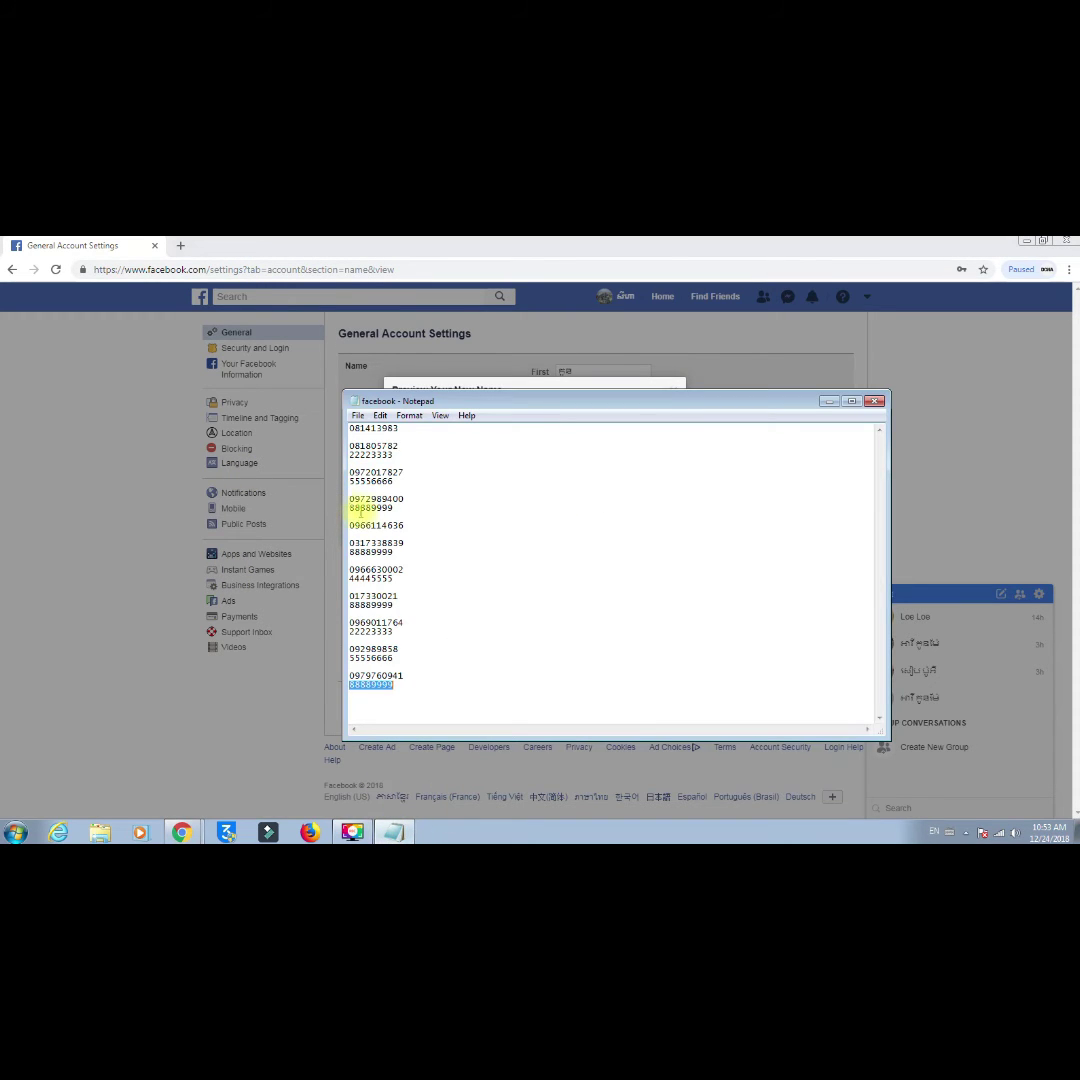
right_click(375, 688)
left_click(409, 549)
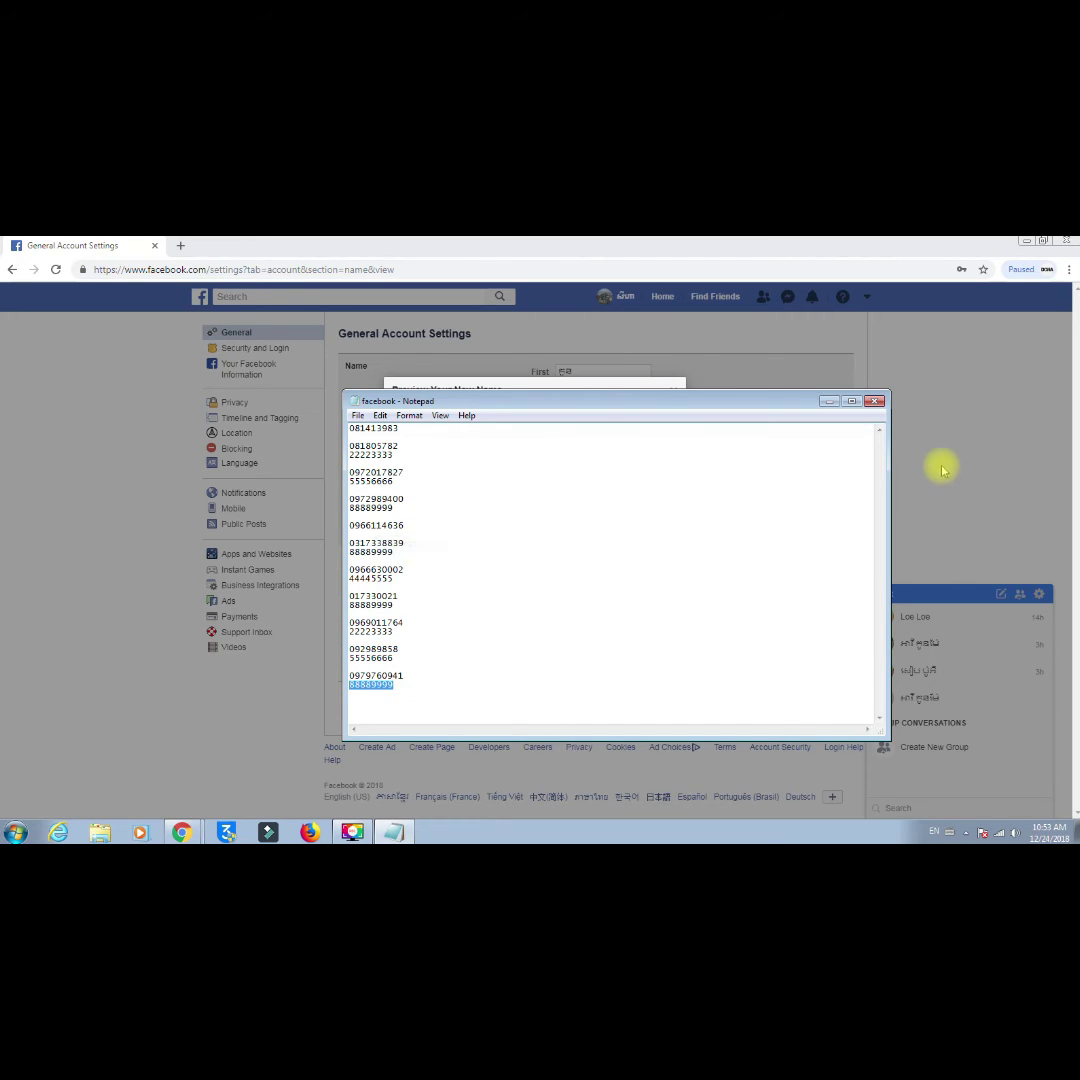
left_click(940, 465)
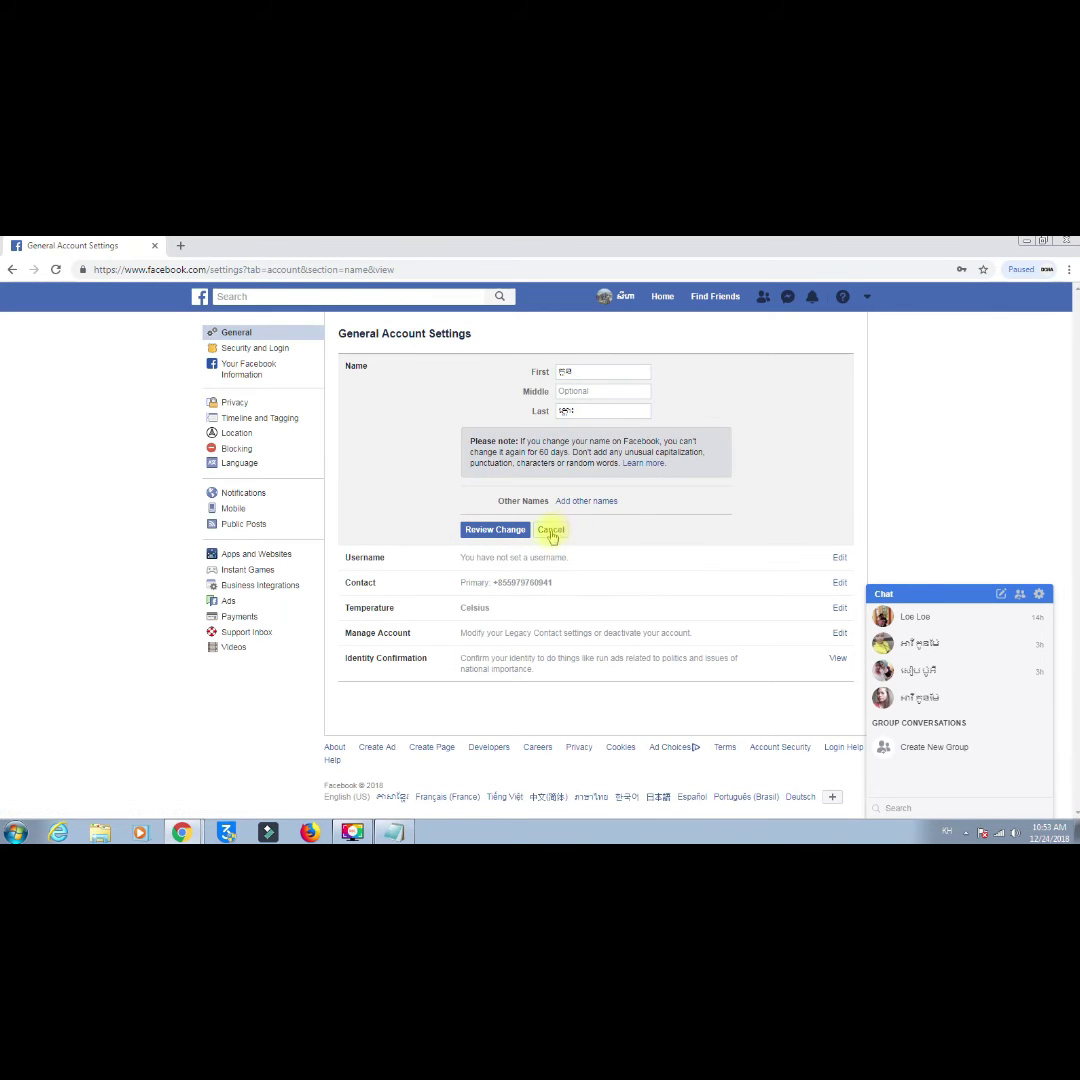
- Confirm the Khmer name change with the pasted password, save it, and decline Chrome's password update
left_click(511, 529)
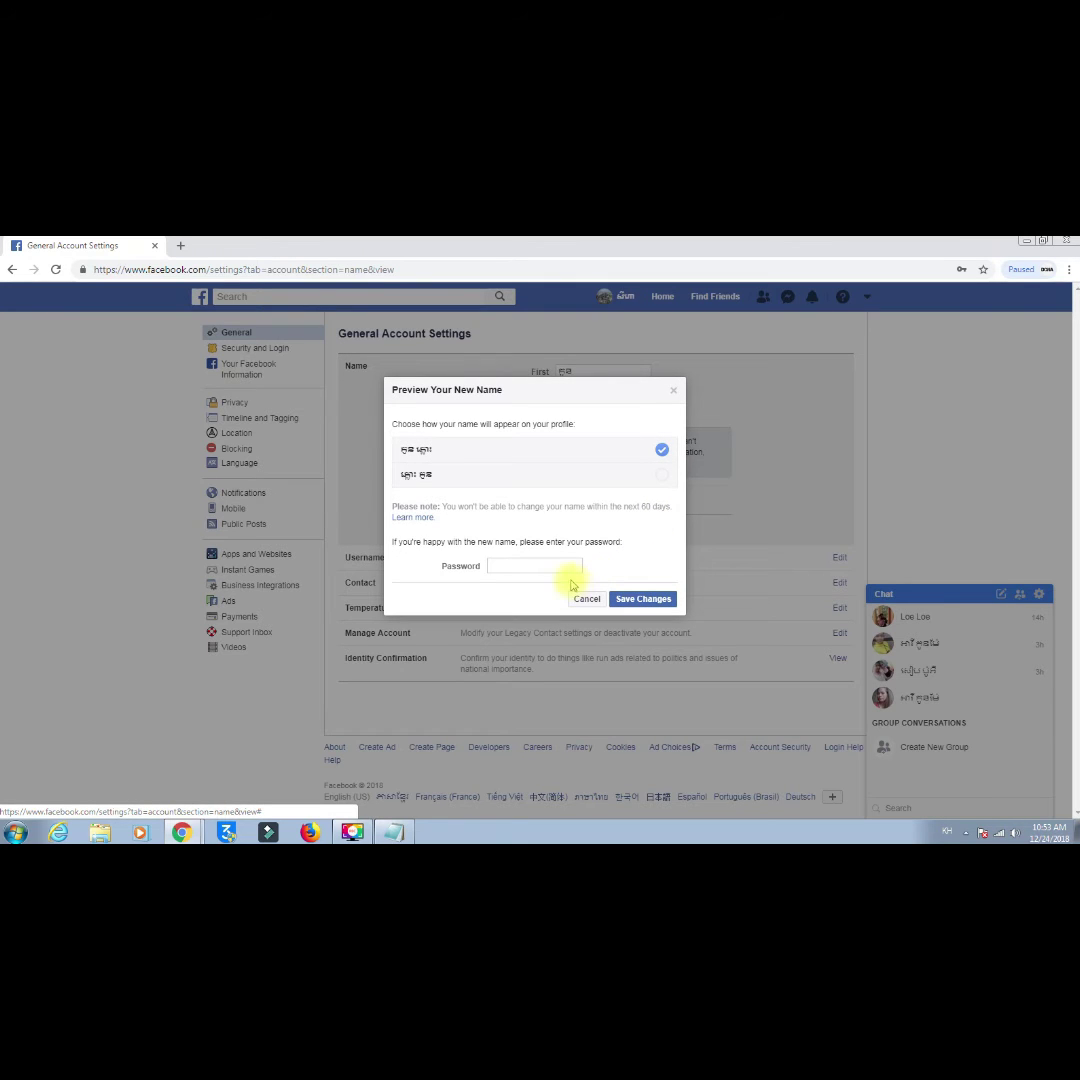
left_click(518, 566)
right_click(518, 566)
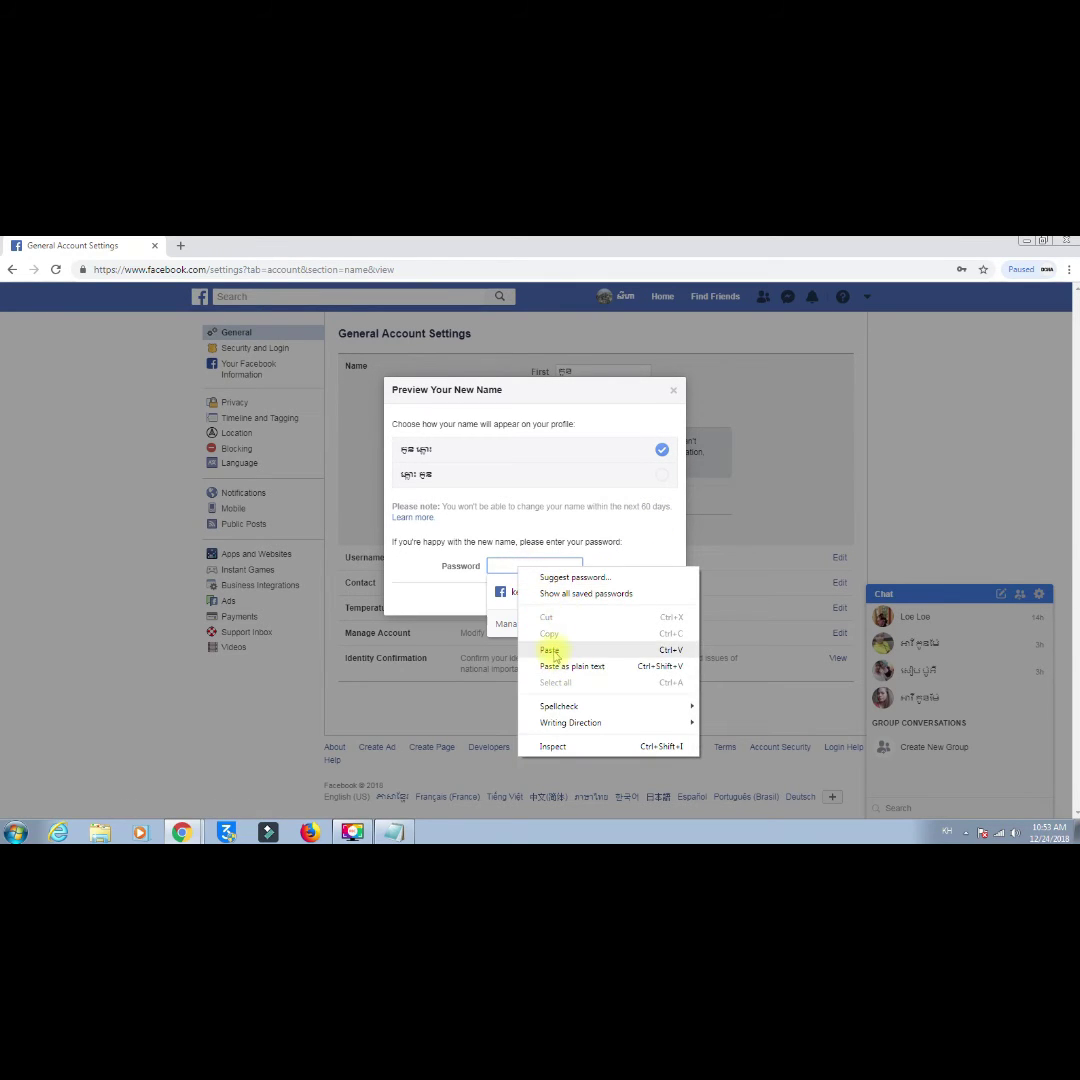
left_click(550, 650)
left_click(642, 600)
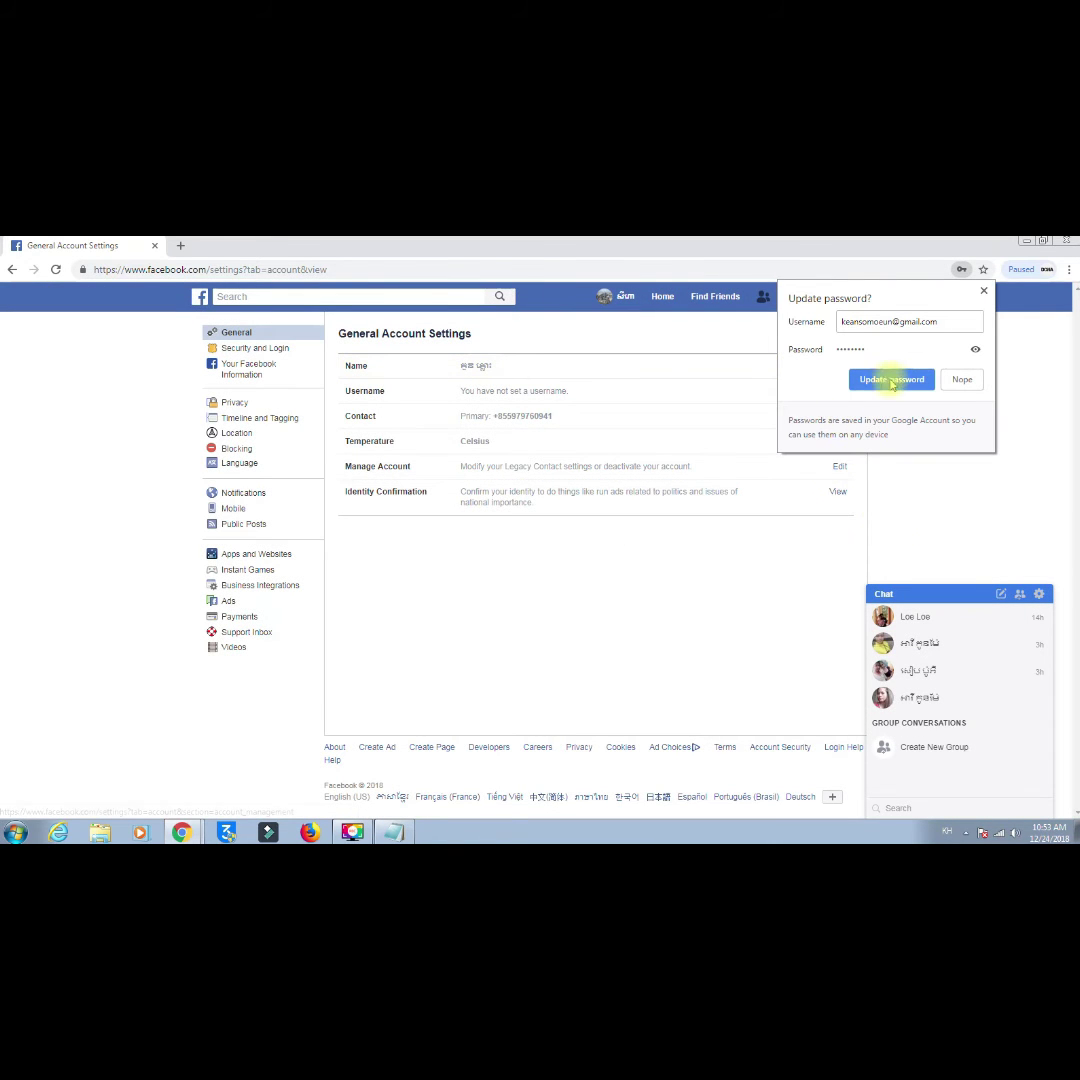
left_click(962, 380)
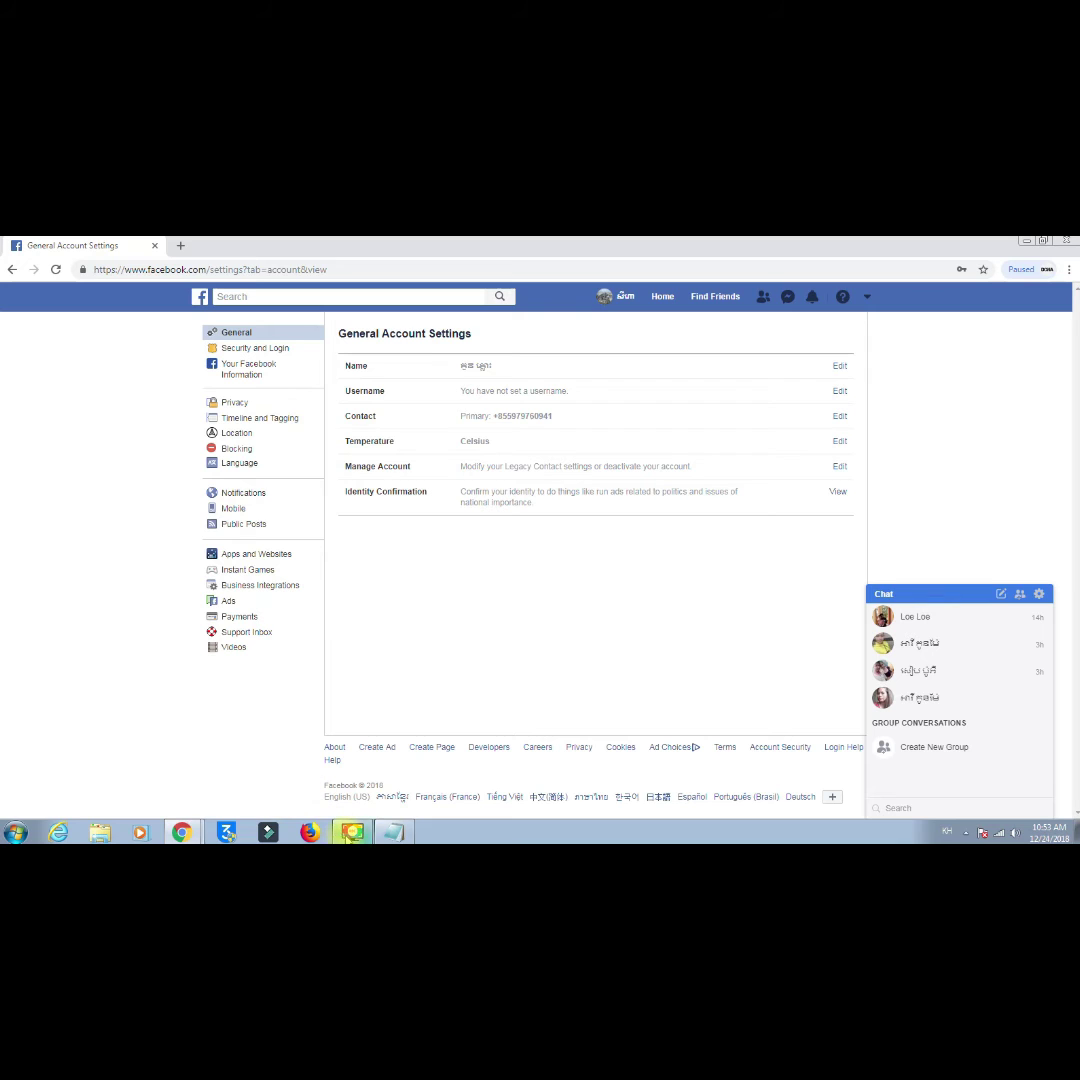
- Return to the News Feed, scroll down to the Khmer News posts, and reposition the Movavi recorder window
left_click(665, 296)
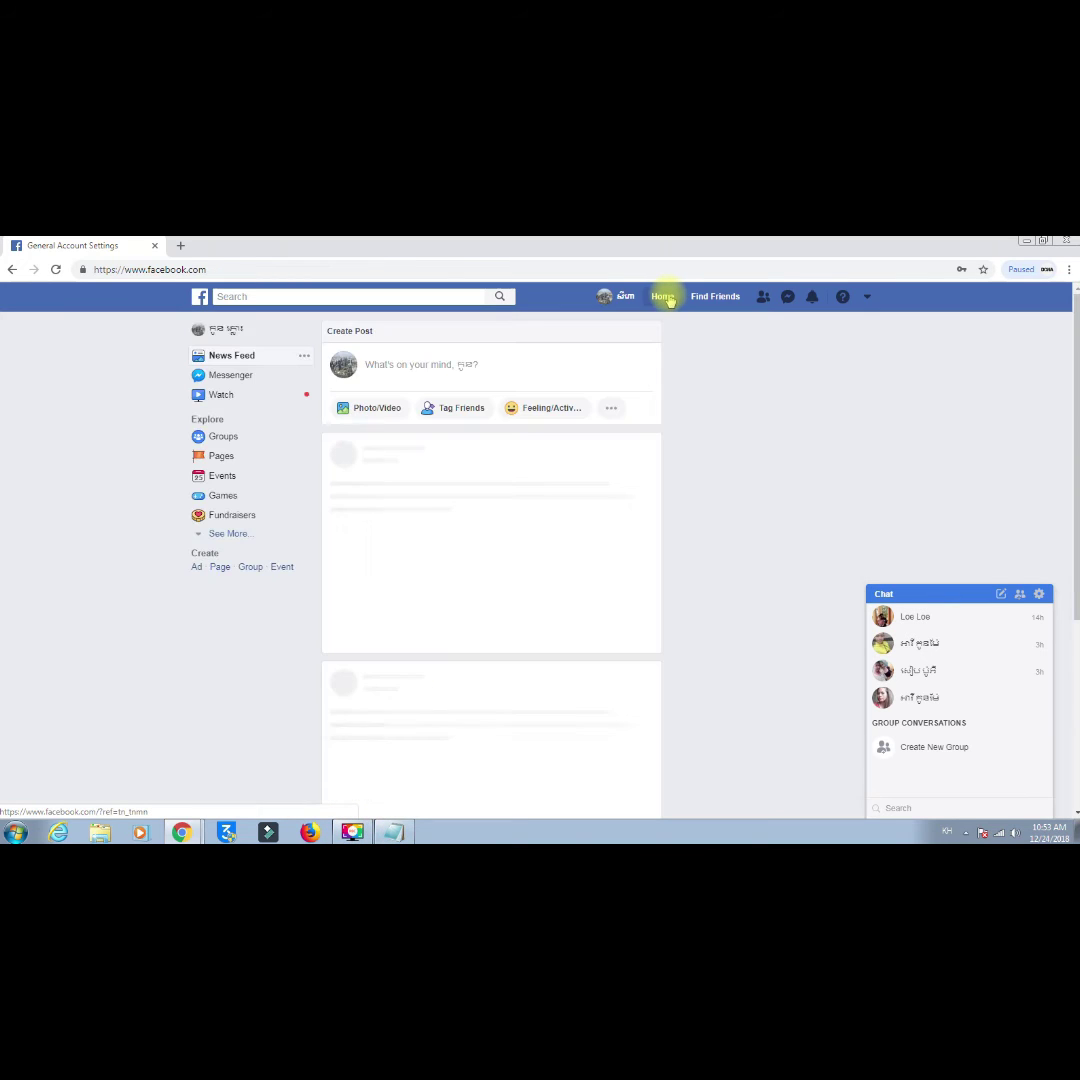
scroll(601, 479, "down", 3)
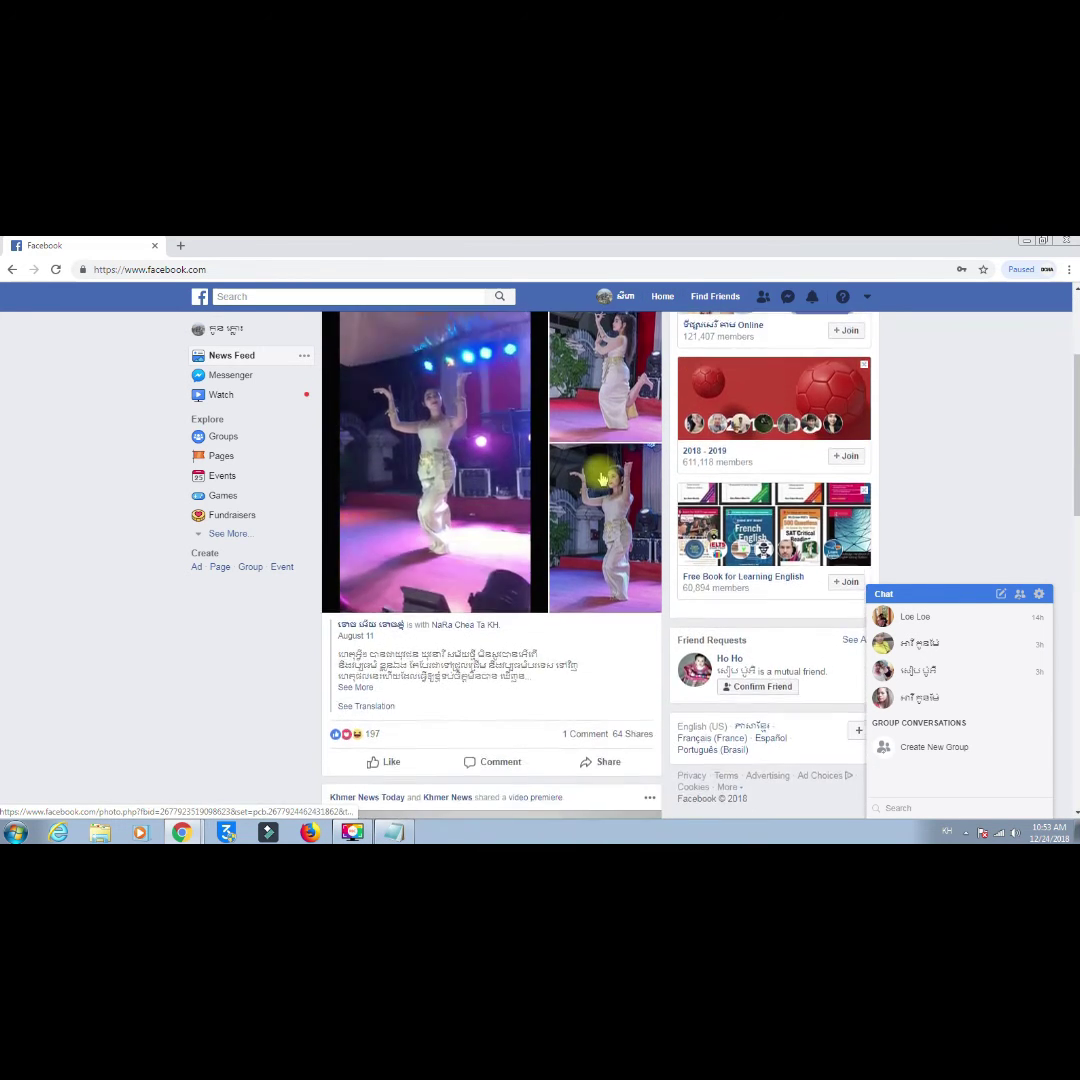
scroll(540, 455, "up", 3)
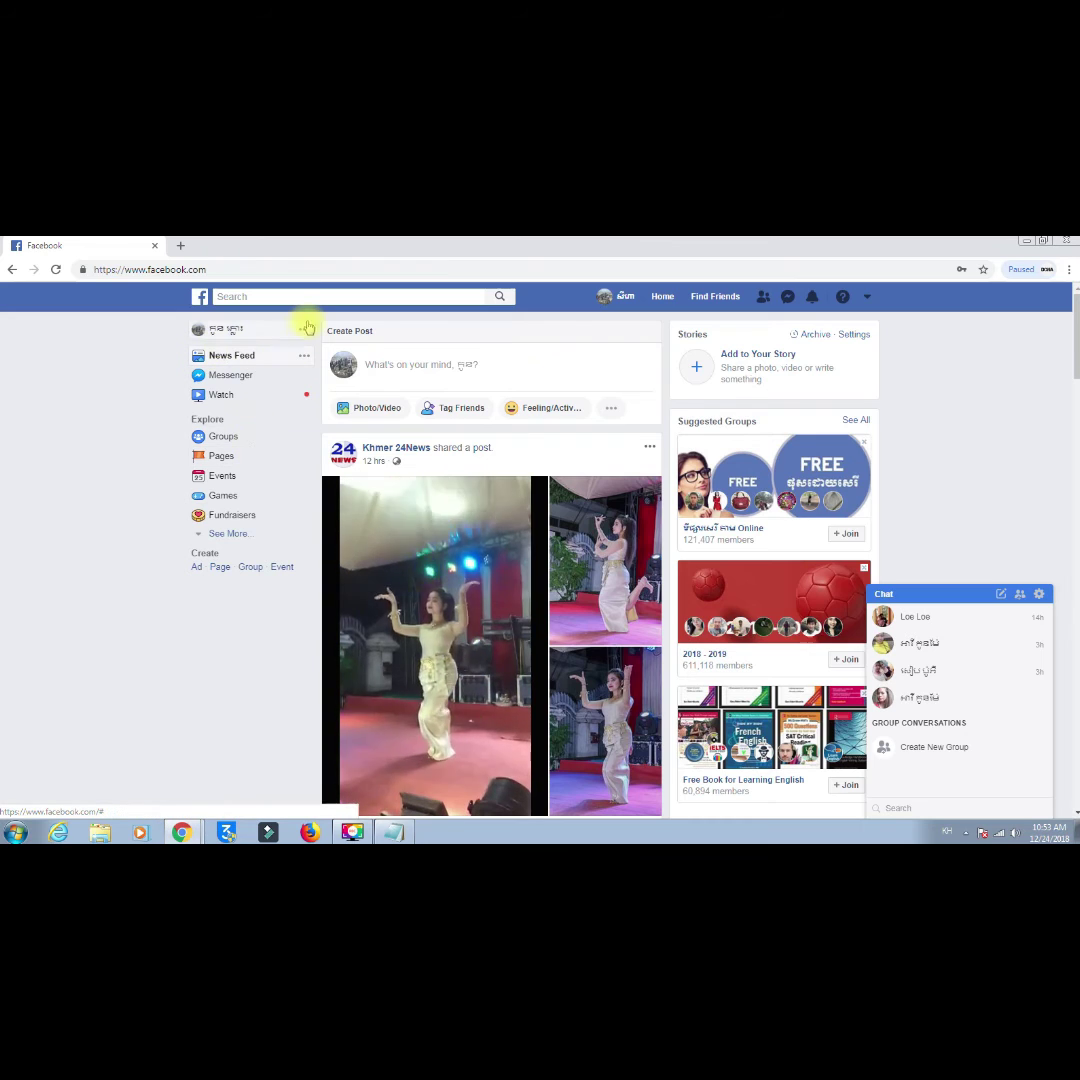
scroll(458, 571, "down", 2)
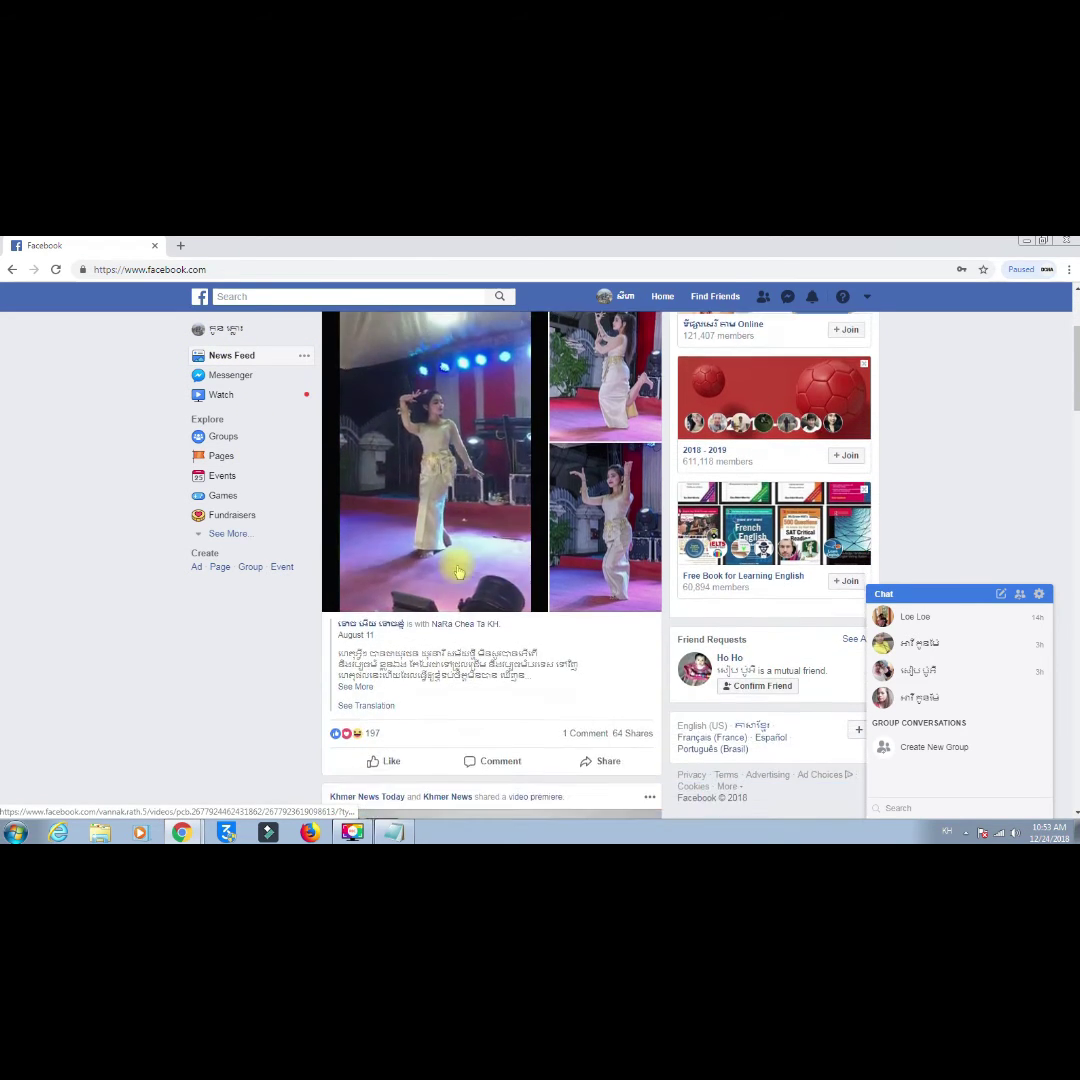
scroll(458, 571, "down", 3)
scroll(455, 565, "down", 2)
scroll(455, 565, "down", 2)
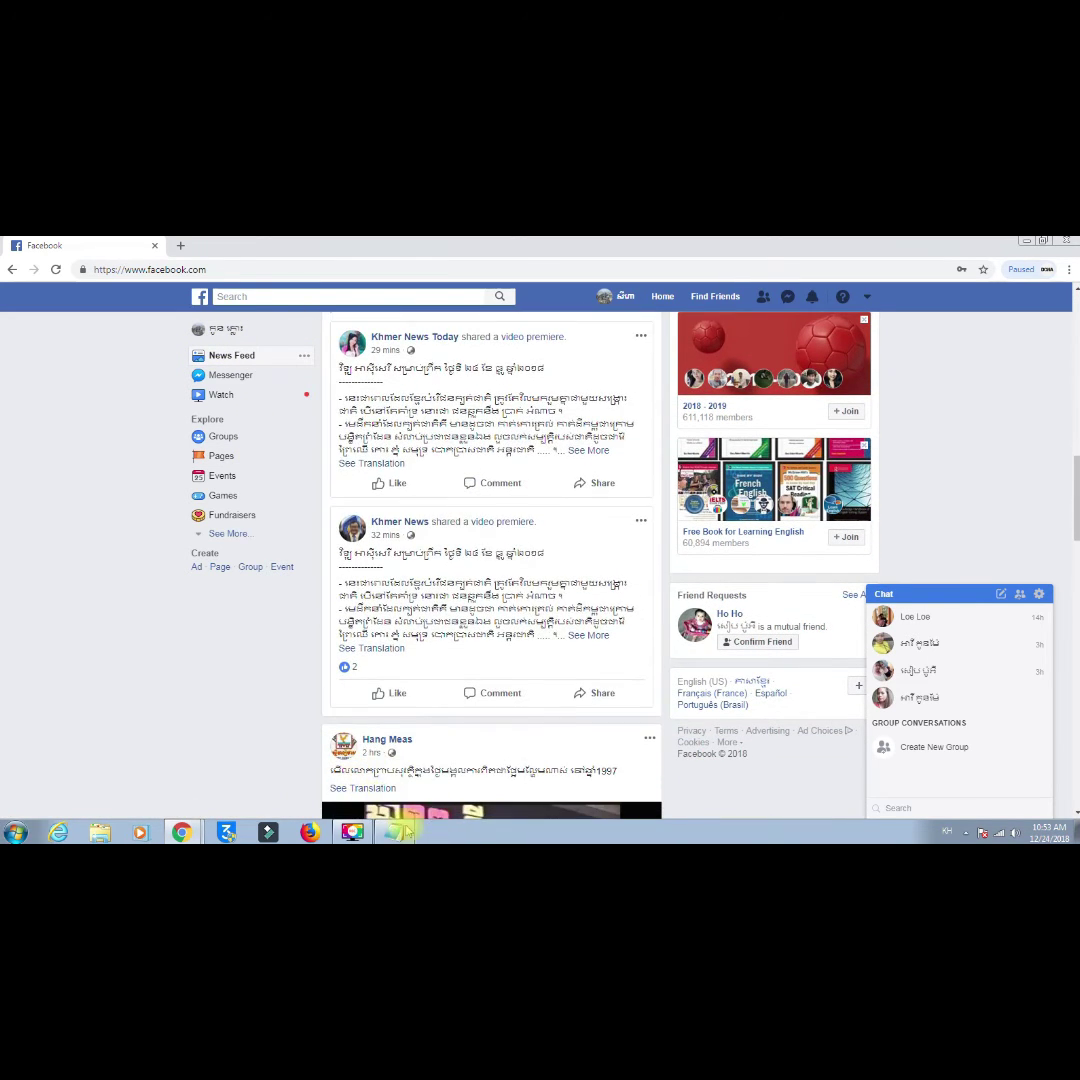
left_click(352, 832)
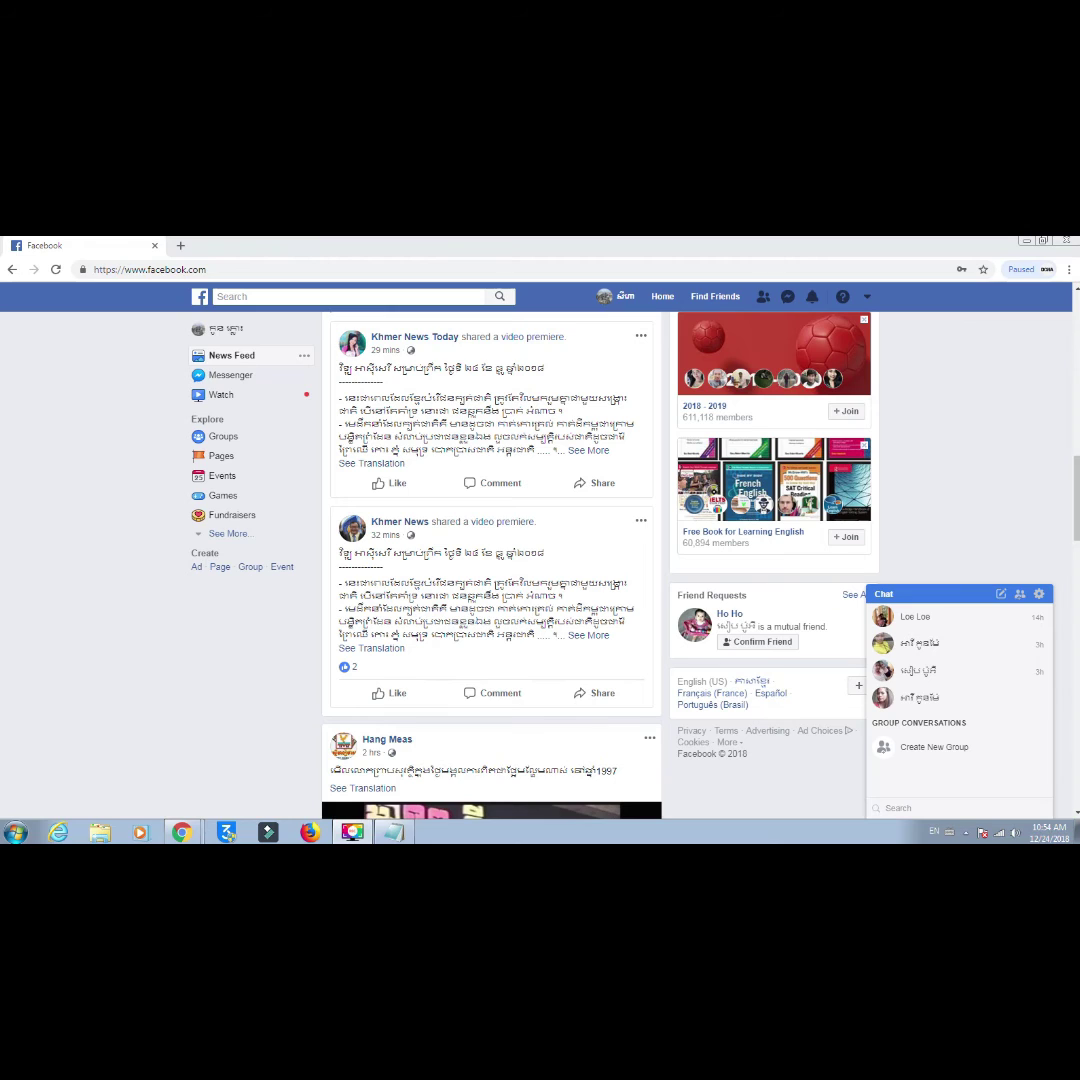
left_click_drag(1044, 651, 801, 614)
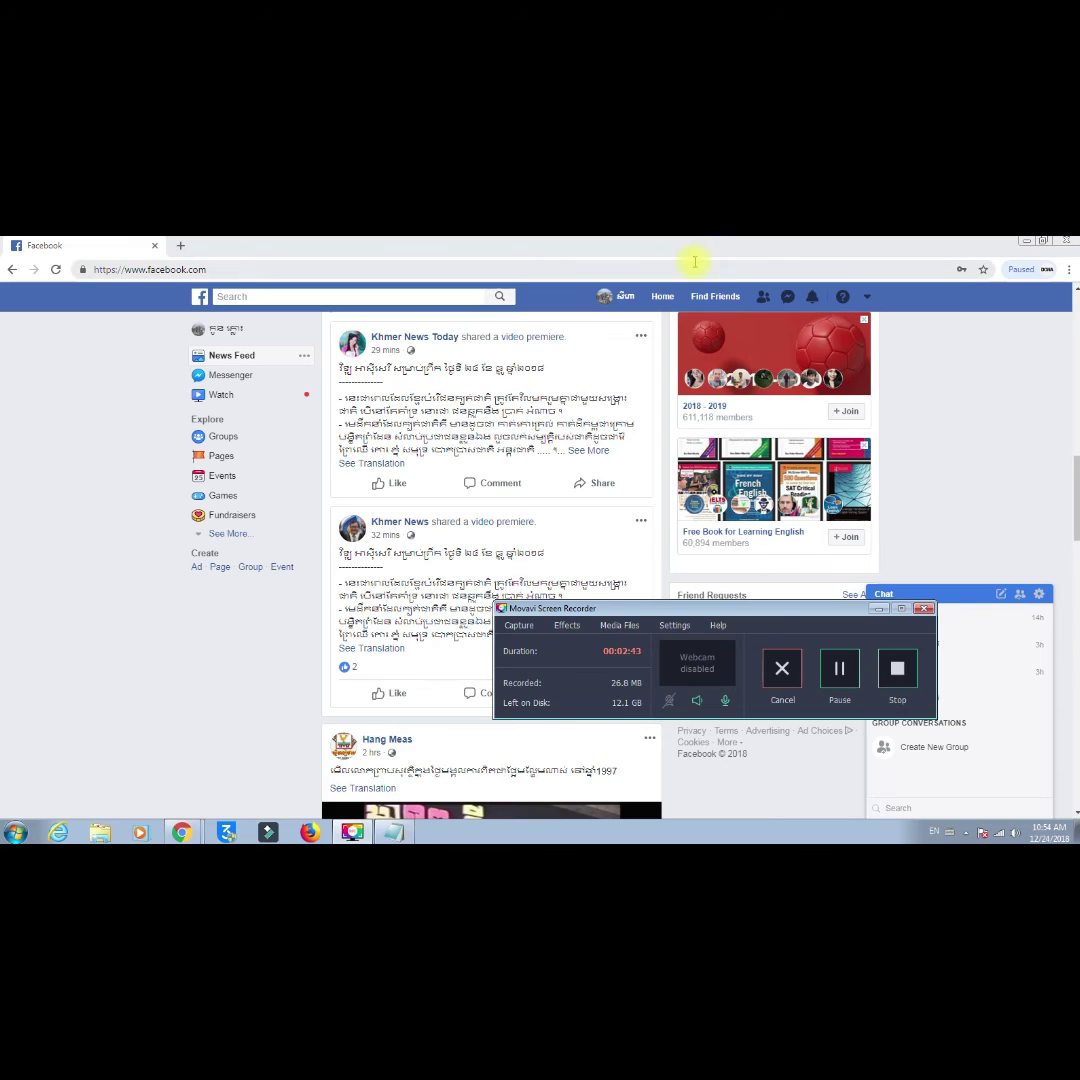
- Minimize the Movavi Screen Recorder window to uncover the News Feed
left_click(879, 608)
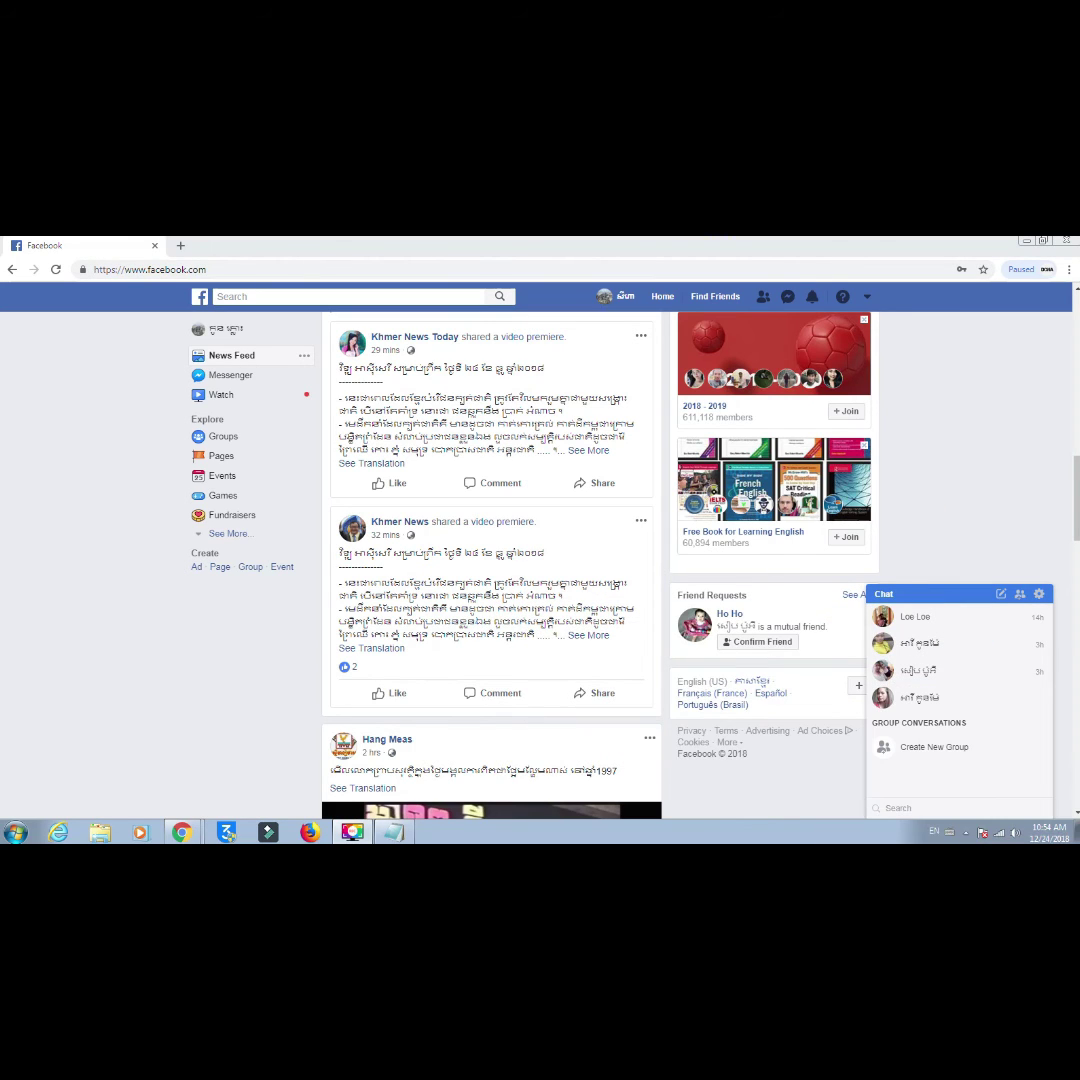